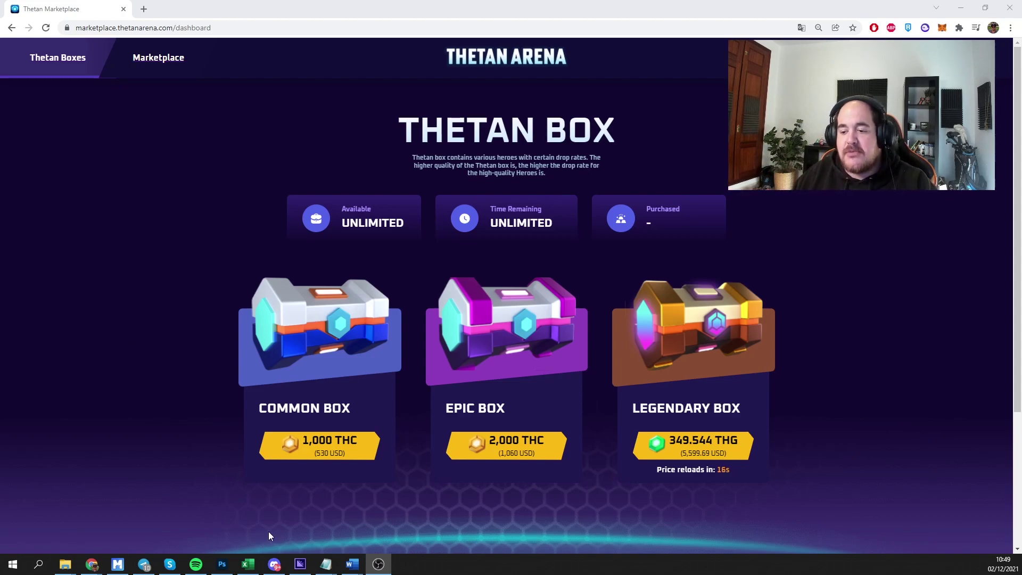
# Switch to the THETAN.xlsx workbook in Excel and examine the THC price cell
pyautogui.click(246, 565)
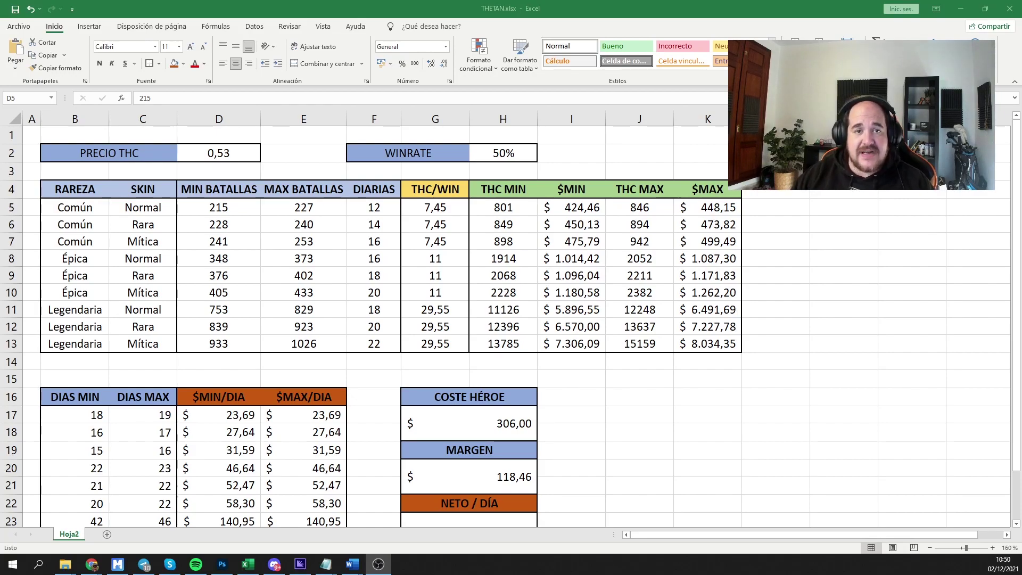
pyautogui.click(234, 159)
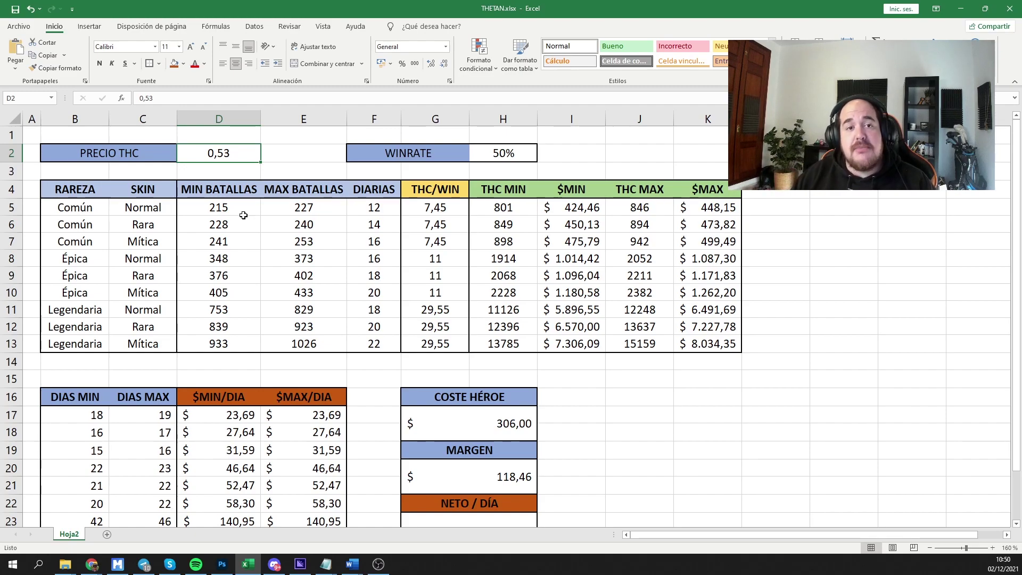
pyautogui.hotkey('alt', 'Tab')
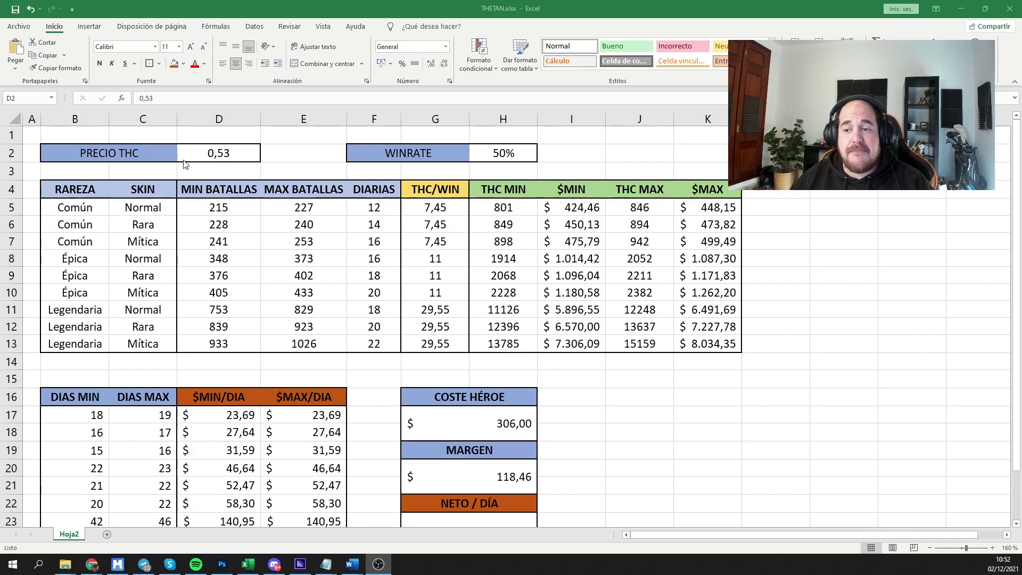
# Set the WINRATE value to 65% and fit the width of column K to its contents
pyautogui.click(502, 154)
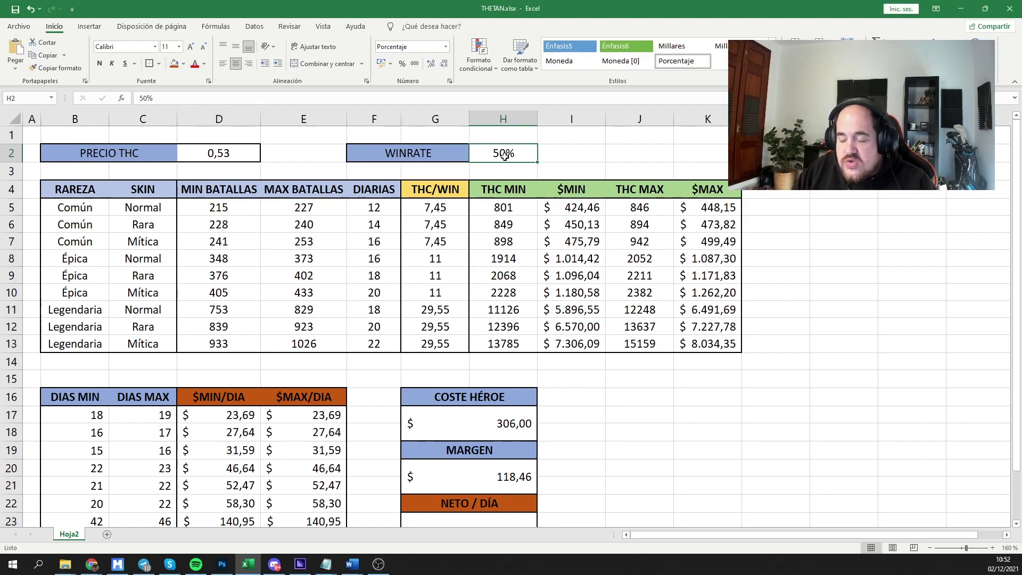
pyautogui.write('65')
pyautogui.press('Return')
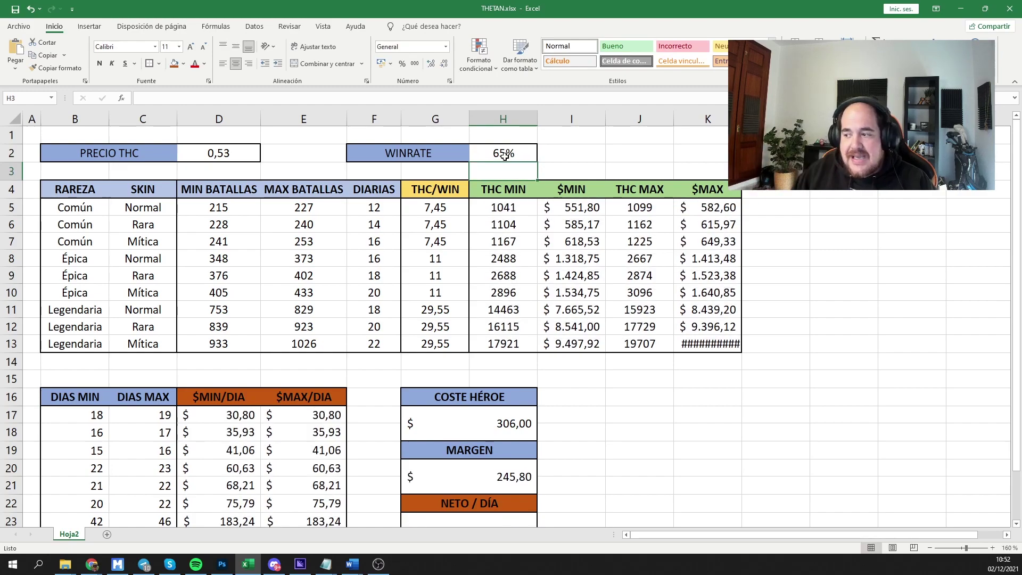
pyautogui.doubleClick(741, 119)
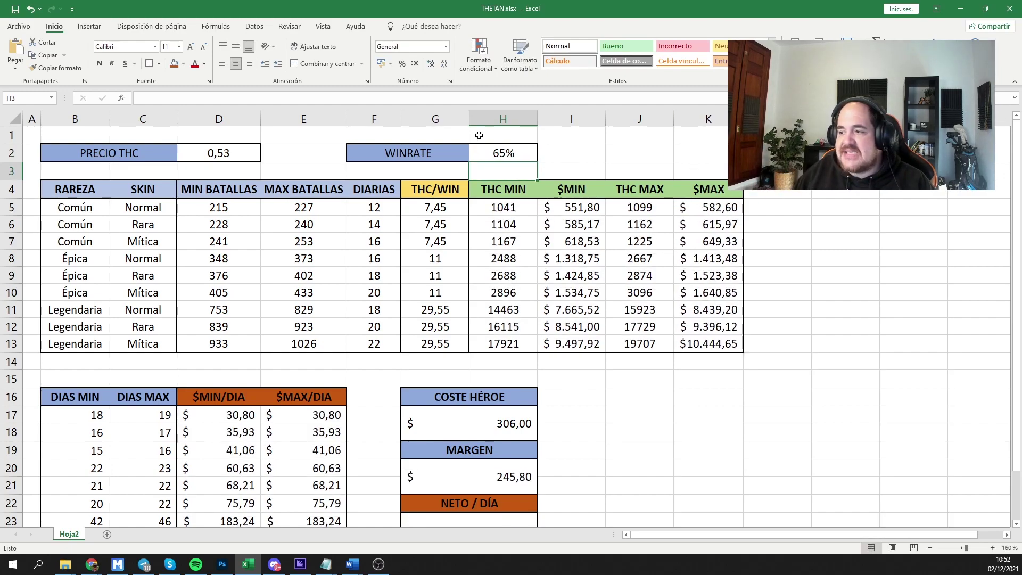
# Test a WINRATE of 35% and return it to 50%
pyautogui.click(506, 153)
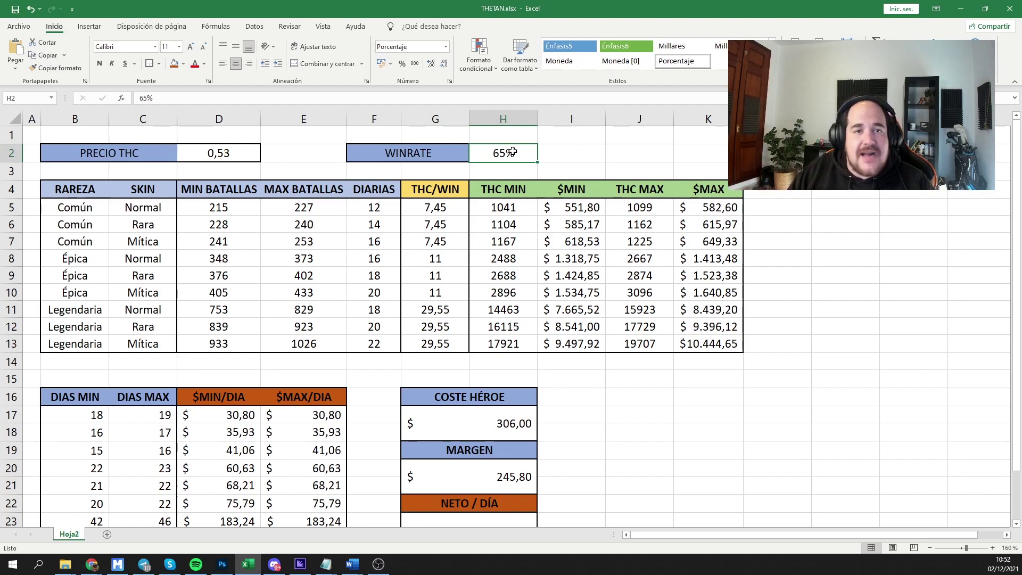
pyautogui.write('35')
pyautogui.hotkey('ctrl', 'Return')
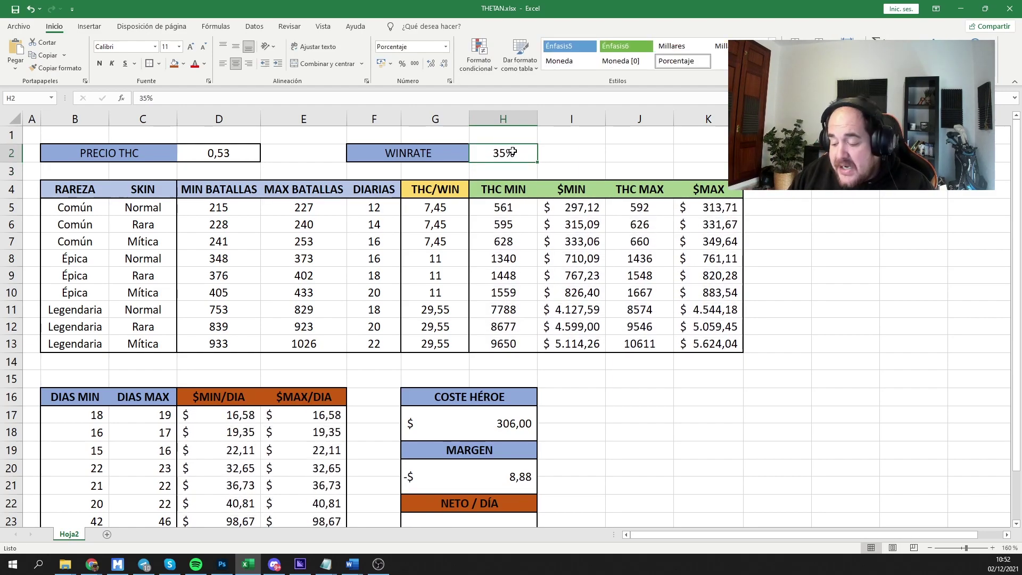
pyautogui.write('50')
pyautogui.press('Return')
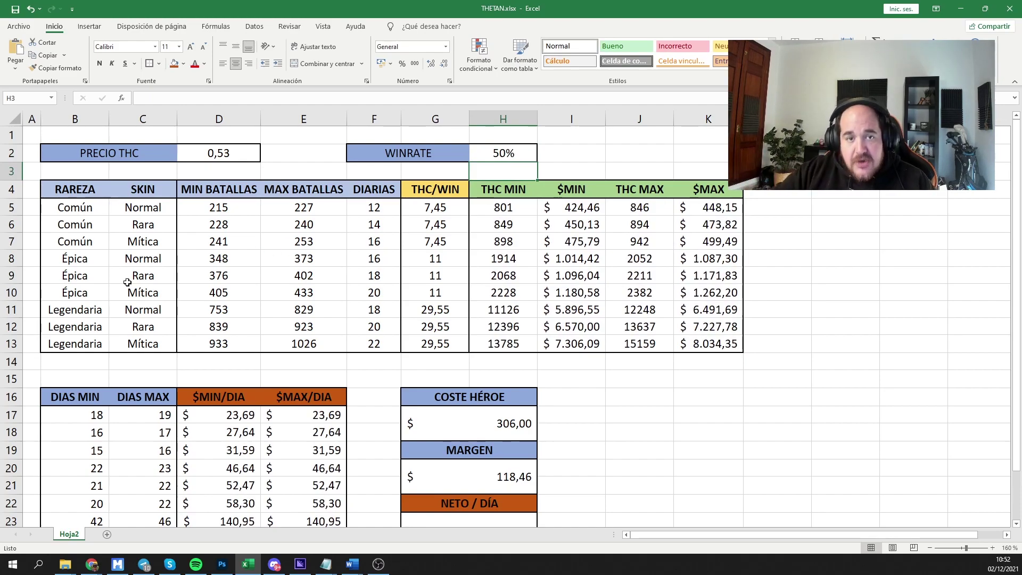
# Examine the Común Normal row's rarity, skin, minimum battles and earnings formulas, and compare THC per win across the three rarities
pyautogui.click(79, 211)
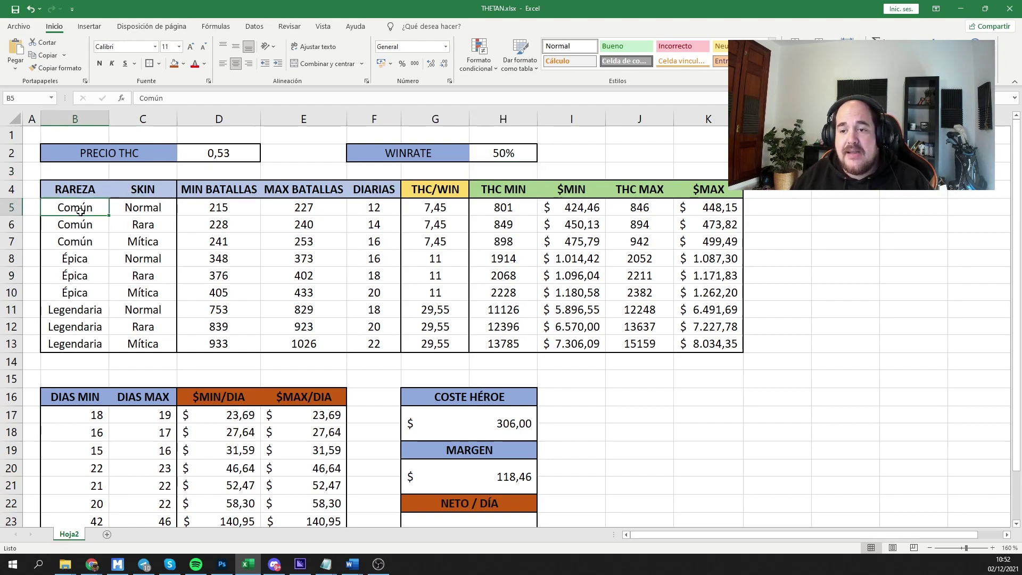
pyautogui.click(145, 210)
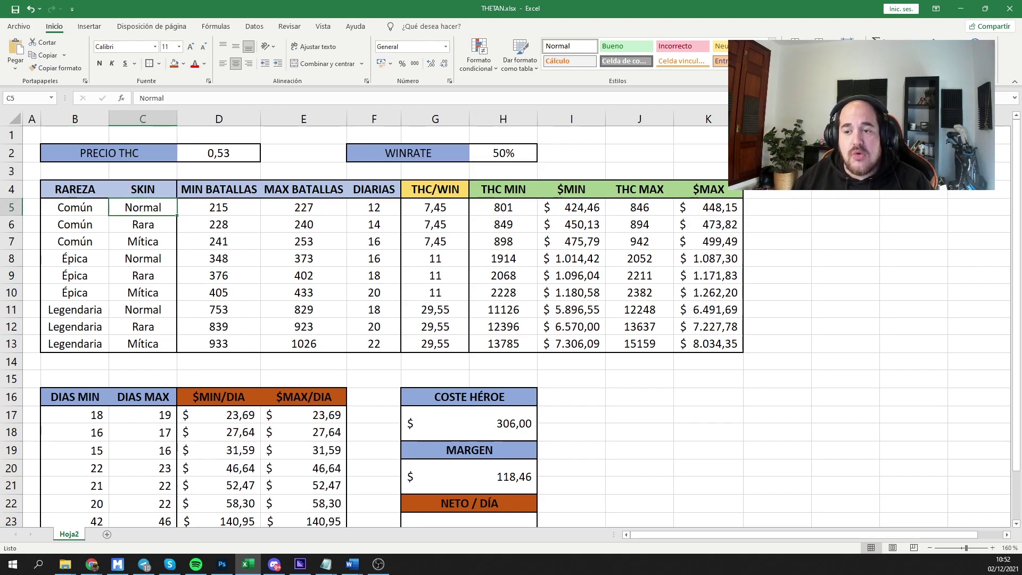
pyautogui.click(224, 208)
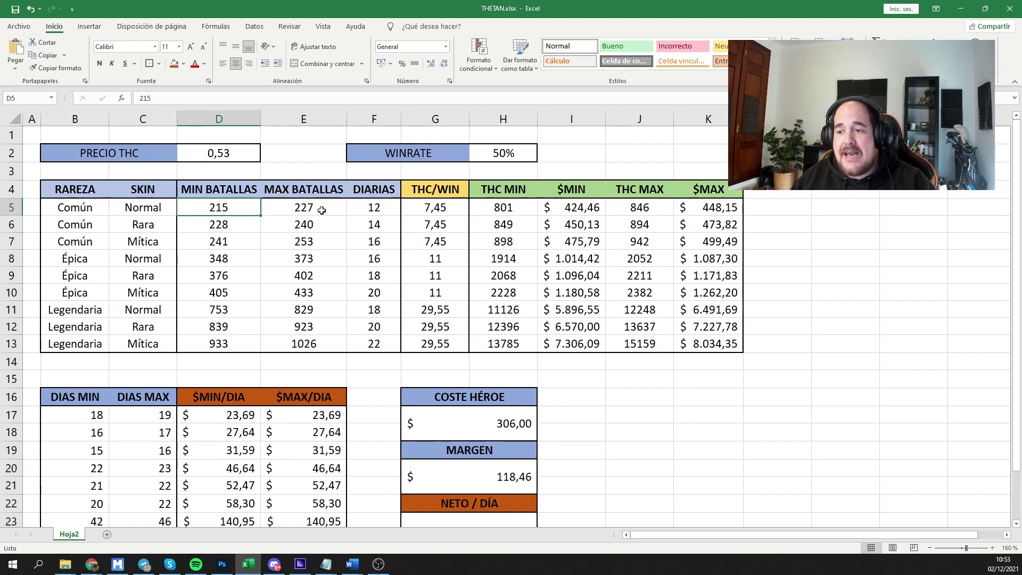
pyautogui.click(432, 210)
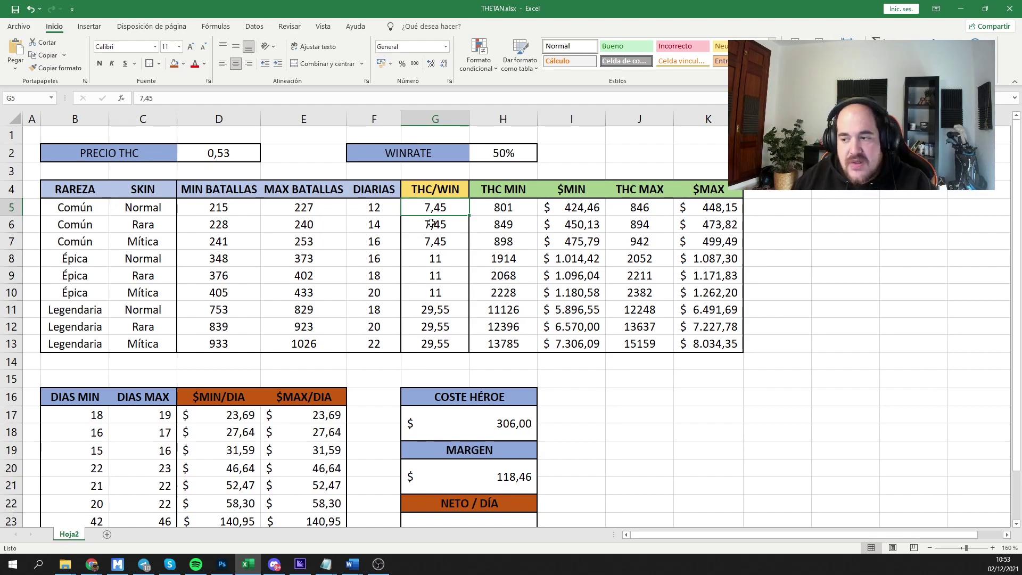
pyautogui.click(443, 255)
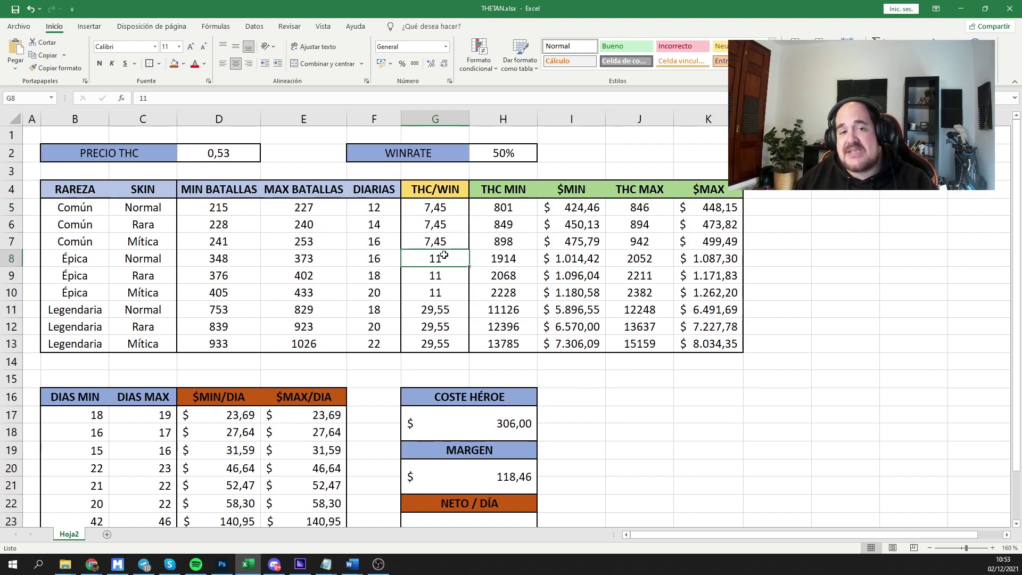
pyautogui.click(433, 311)
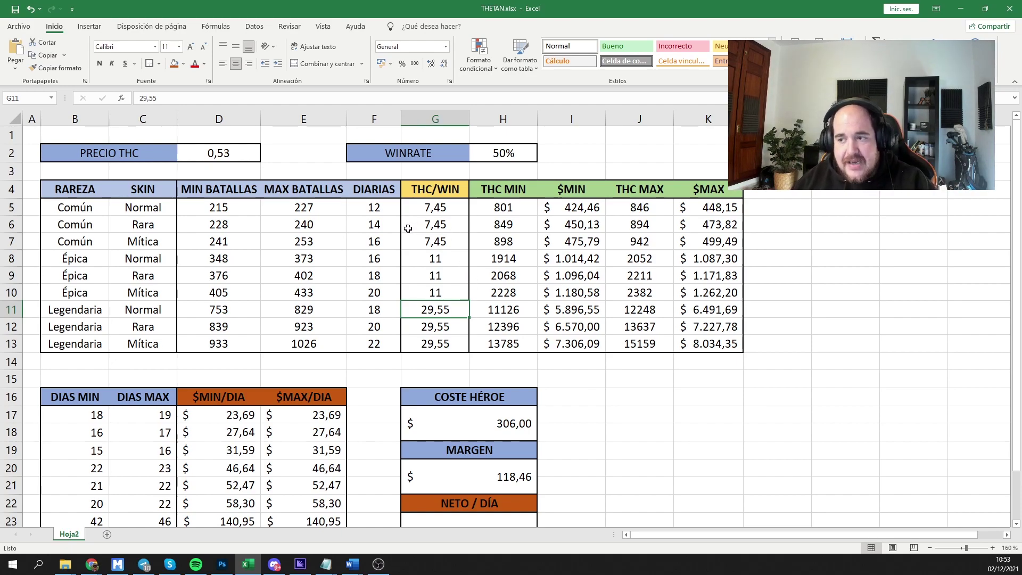
pyautogui.click(436, 209)
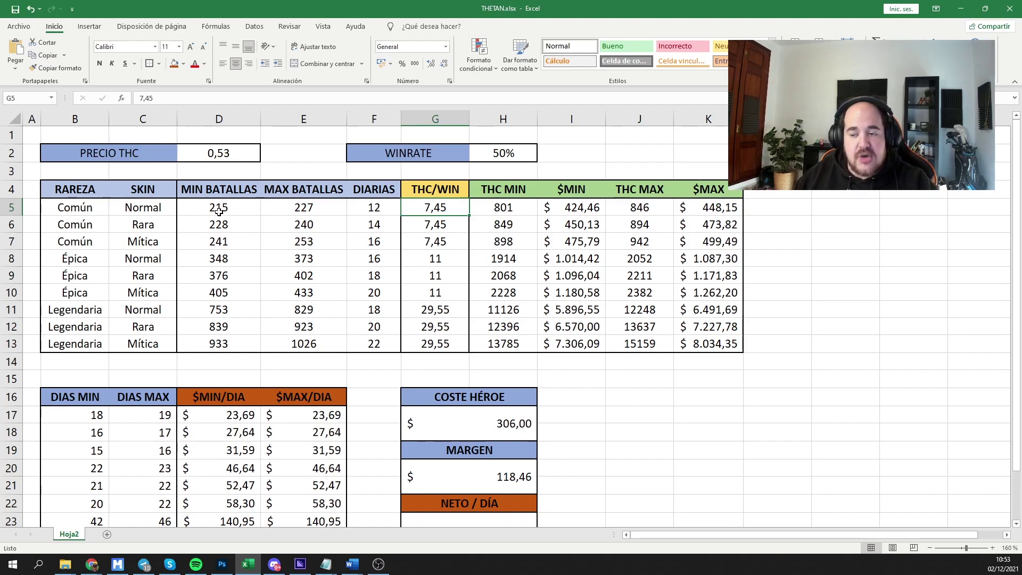
pyautogui.click(497, 208)
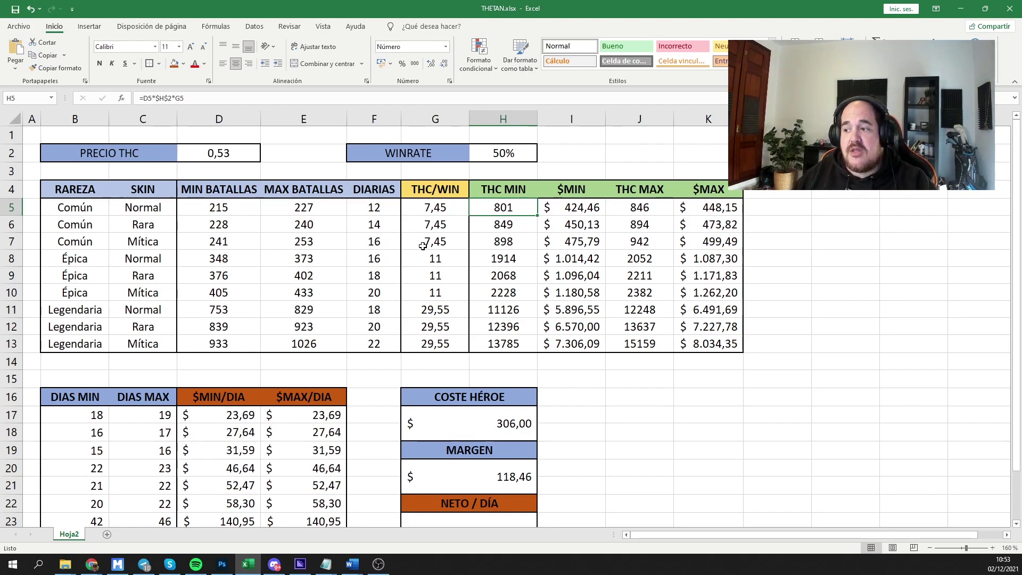
pyautogui.click(558, 209)
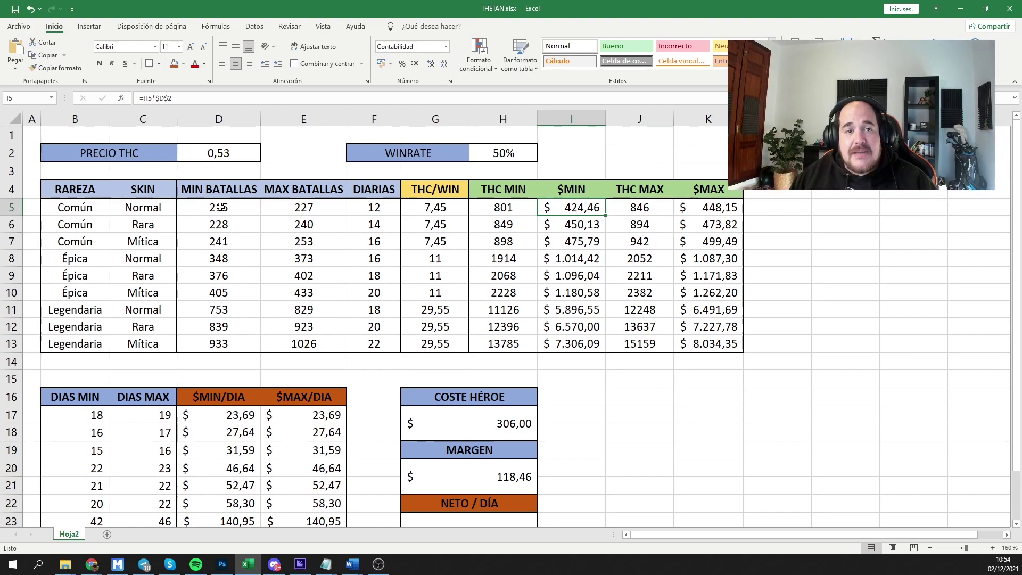
# Test a WINRATE of 60% and restore it to 50%
pyautogui.click(503, 153)
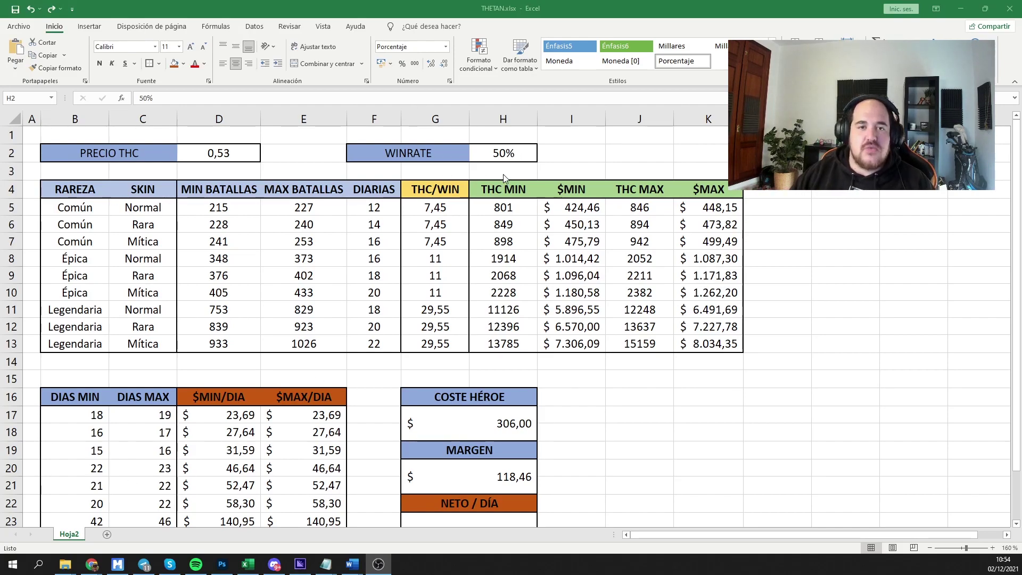
pyautogui.click(521, 152)
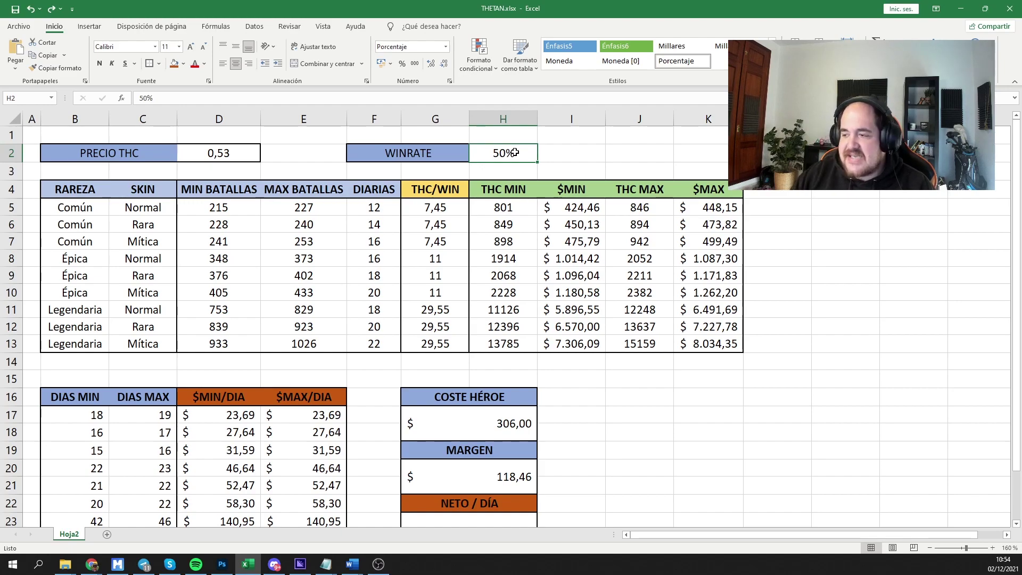
pyautogui.write('60')
pyautogui.press('Return')
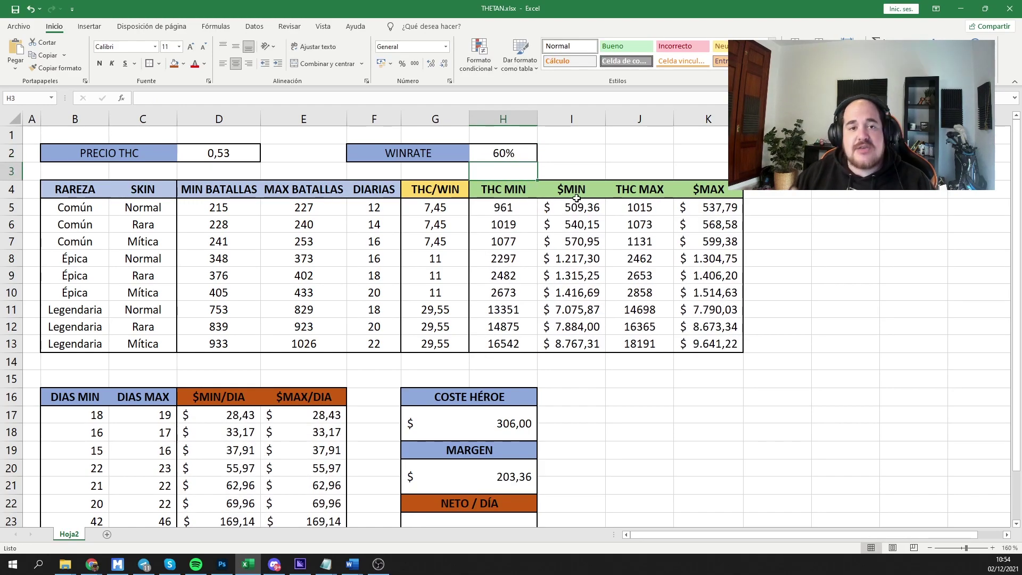
pyautogui.click(510, 154)
pyautogui.write('50')
pyautogui.press('Return')
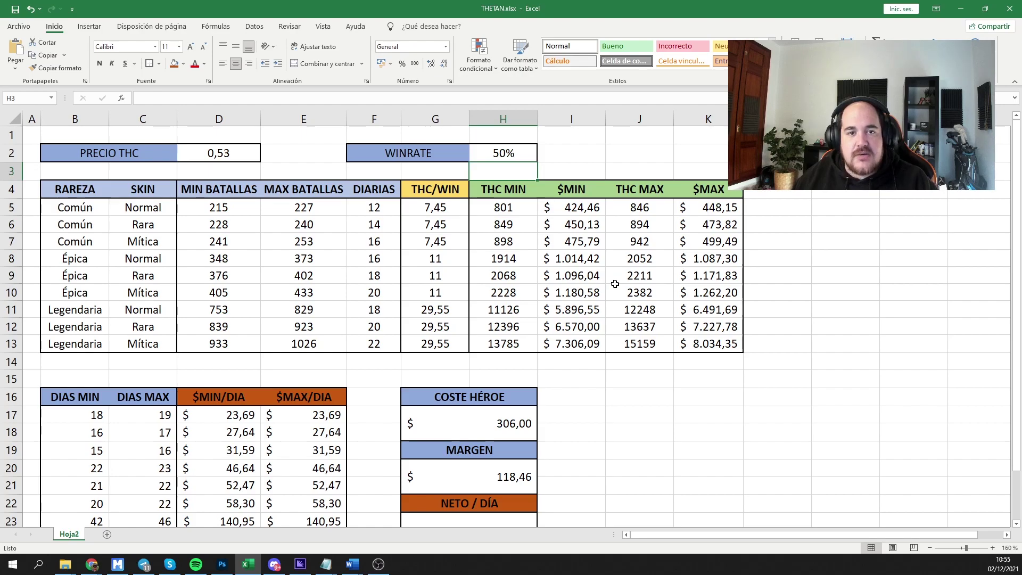
# Switch to the Thetan Arena marketplace in Chrome and check the cheapest Errant Ghost and the Big Papa listings for battles and price
pyautogui.hotkey('alt', 'Tab')
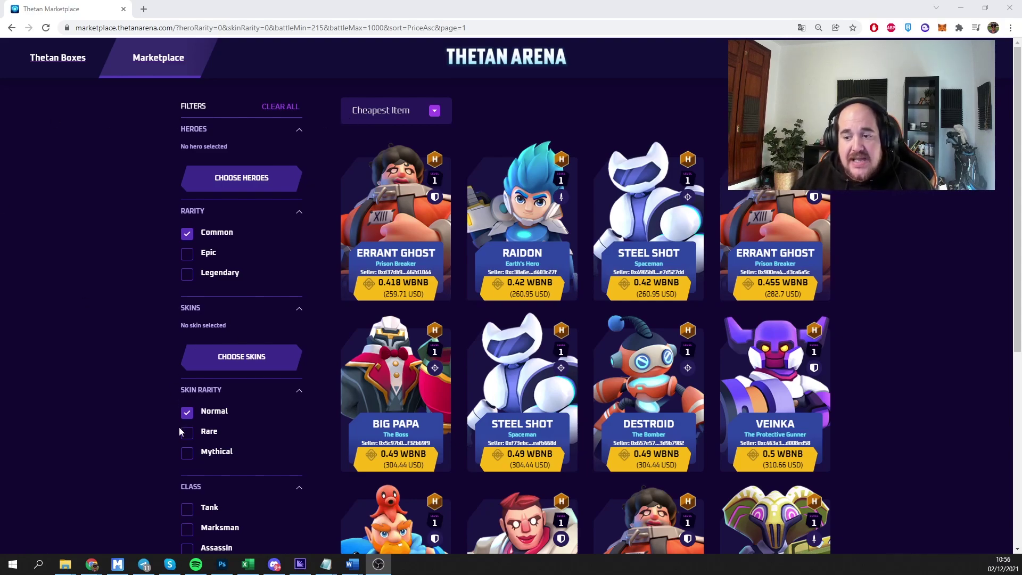
pyautogui.click(410, 216)
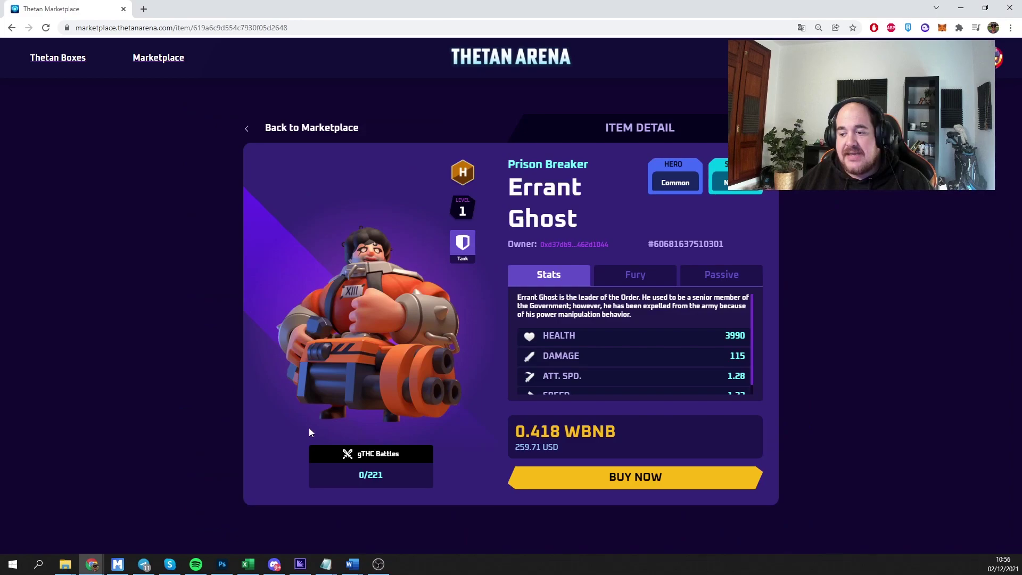
pyautogui.click(251, 127)
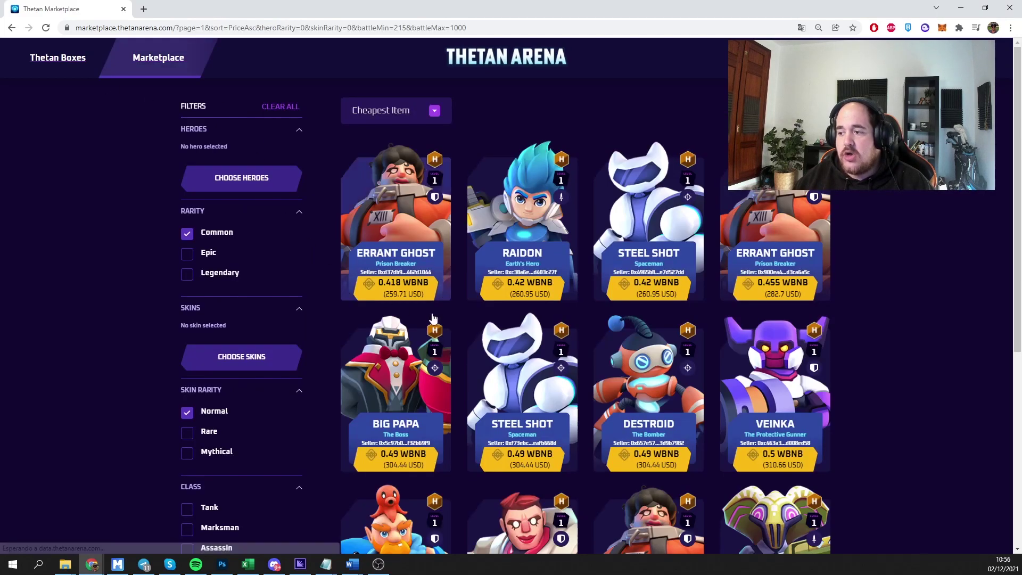
pyautogui.click(768, 201)
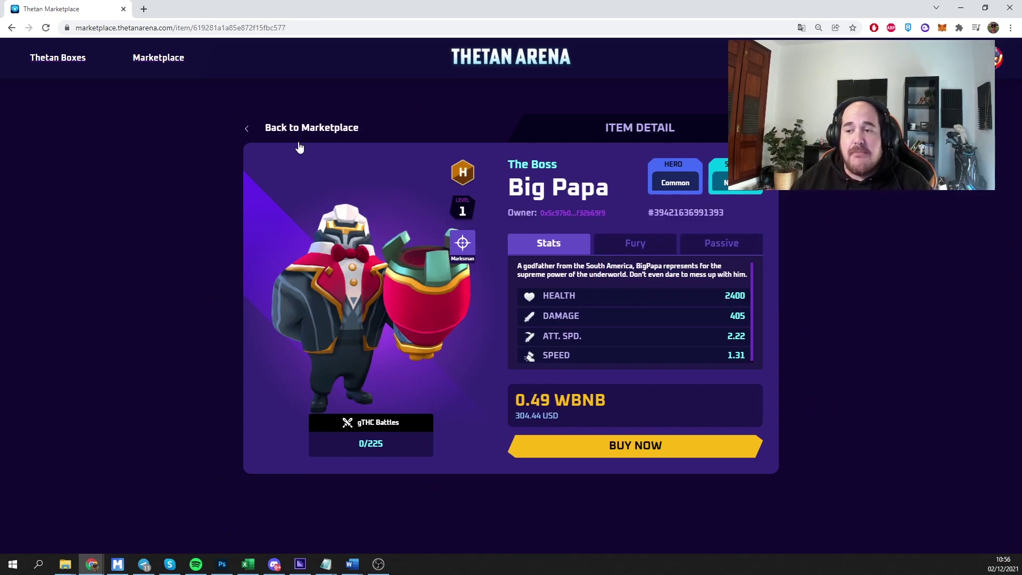
pyautogui.click(251, 129)
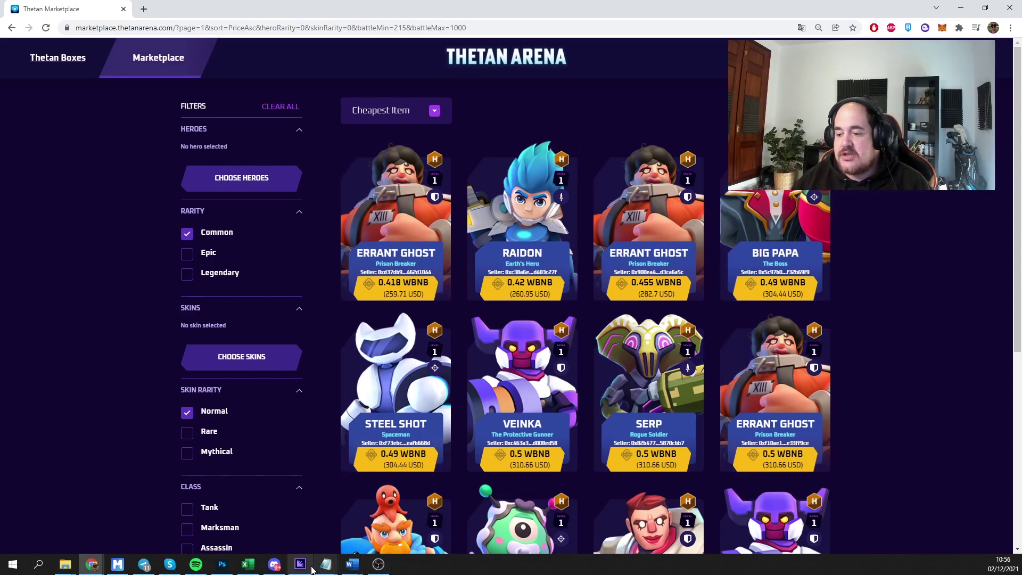
# Switch back to the Excel workbook and set the COSTE HÉROE value to 305
pyautogui.click(248, 564)
pyautogui.click(486, 427)
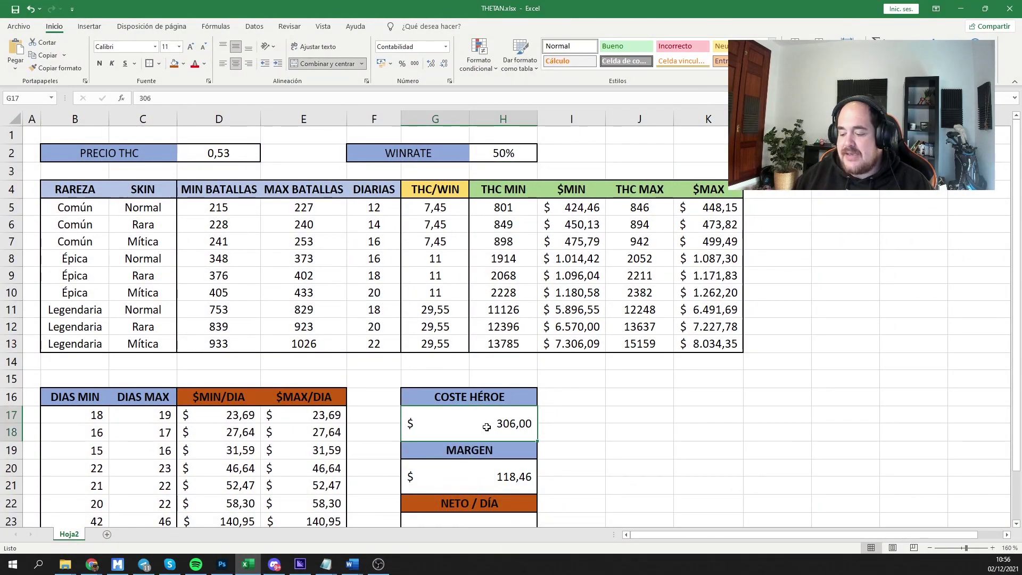
pyautogui.write('305')
pyautogui.press('Return')
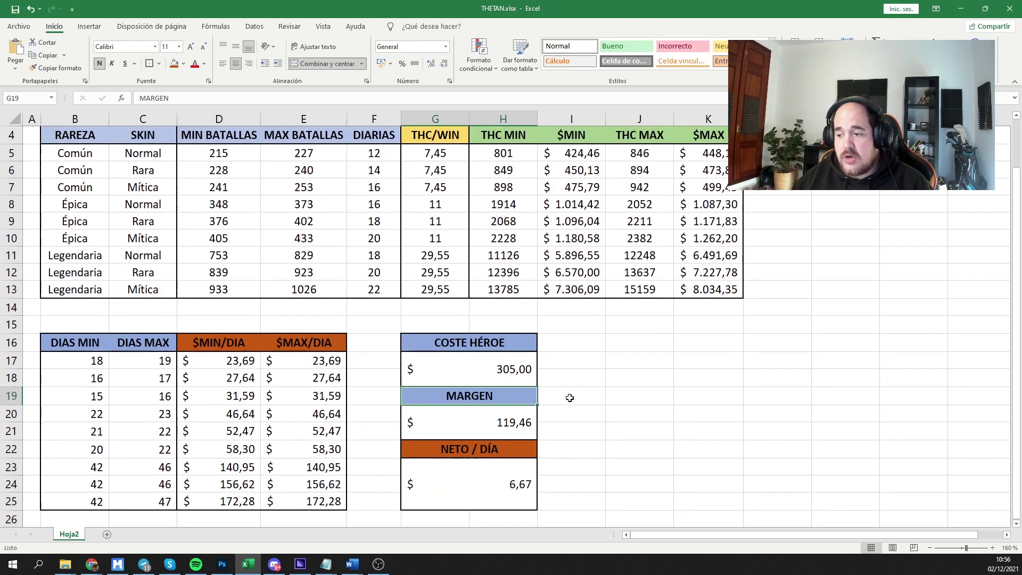
# Examine the MARGEN and NETO / DÍA formulas along with the Común Normal hero's $MIN earnings and minimum and maximum days
pyautogui.scroll(-1, 568, 395)
pyautogui.click(464, 418)
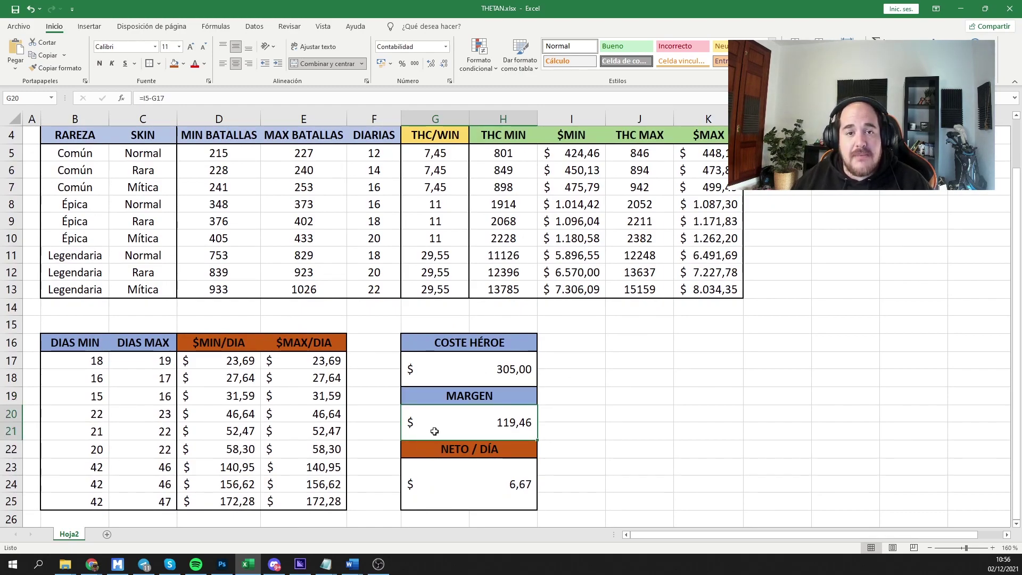
pyautogui.press('Down')
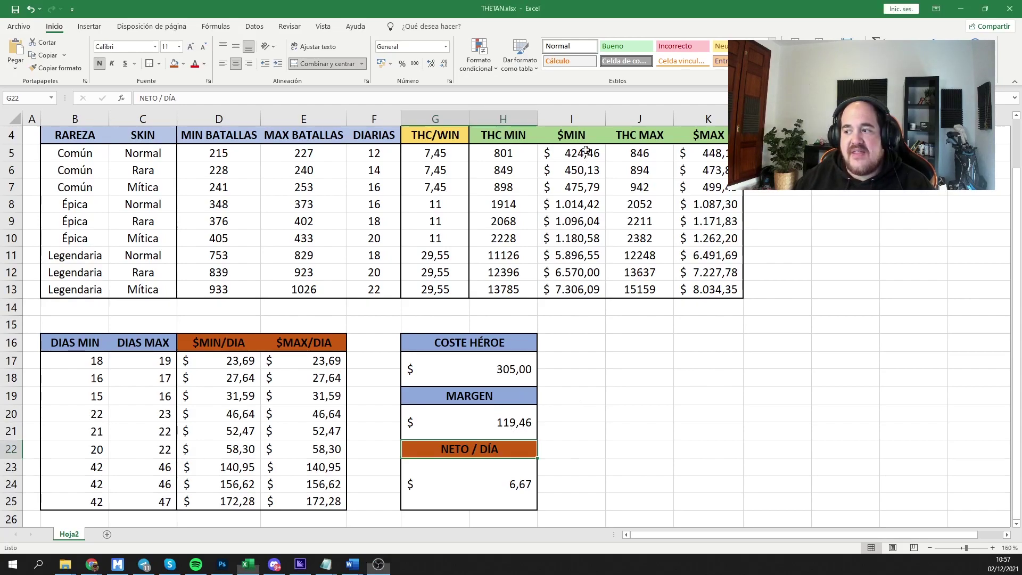
pyautogui.click(554, 154)
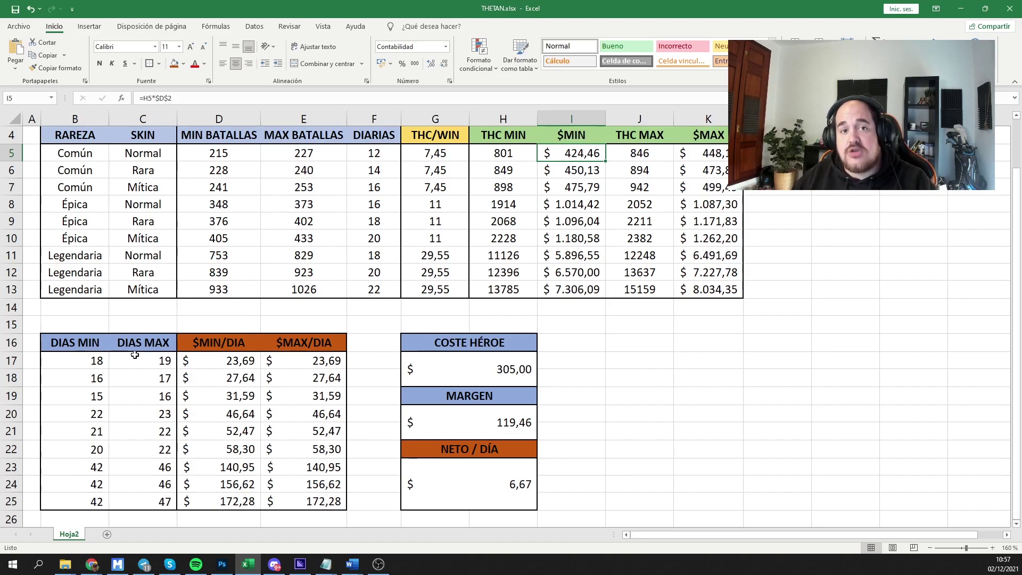
pyautogui.moveTo(77, 357); pyautogui.dragTo(155, 358)
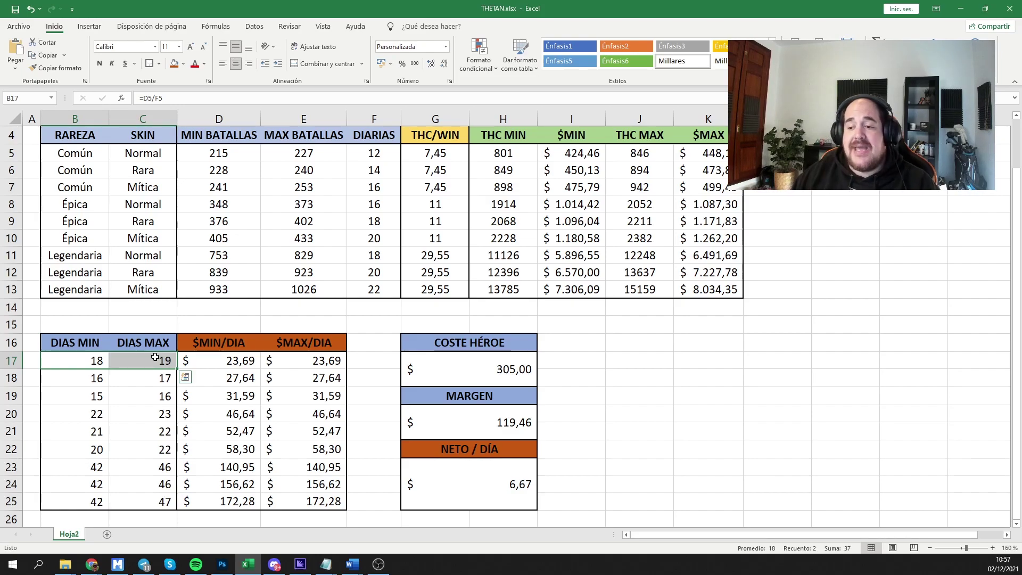
pyautogui.click(461, 486)
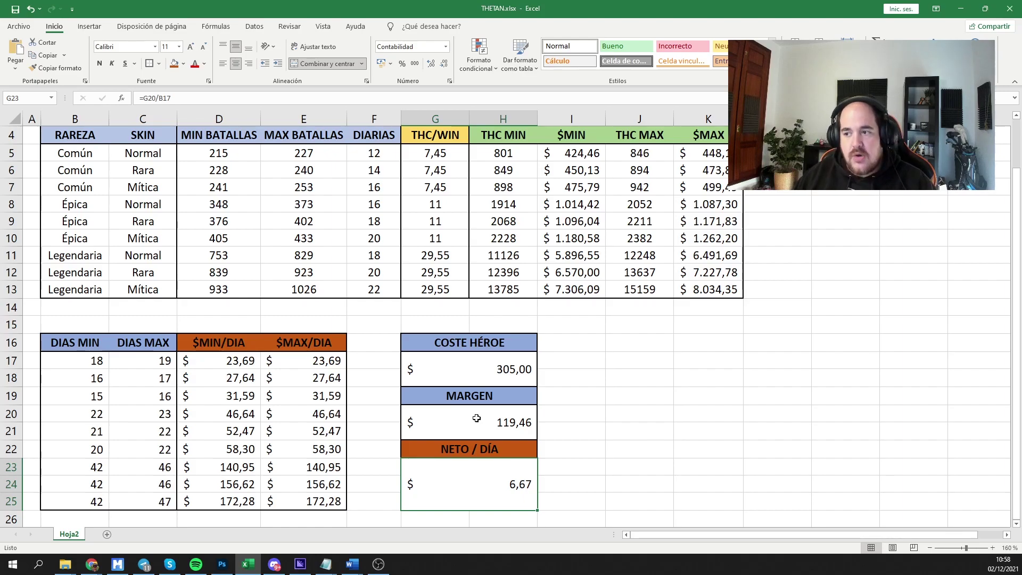
pyautogui.scroll(1, 601, 428)
pyautogui.scroll(-1, 626, 408)
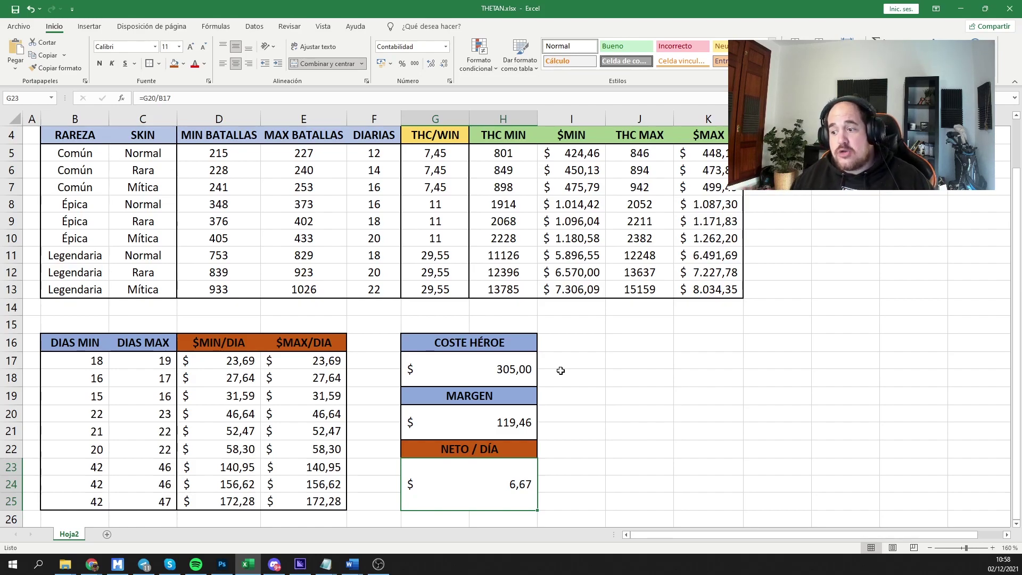
# Set the COSTE HÉROE value to 180 and check it against the Común Normal hero's $MIN earnings
pyautogui.click(471, 371)
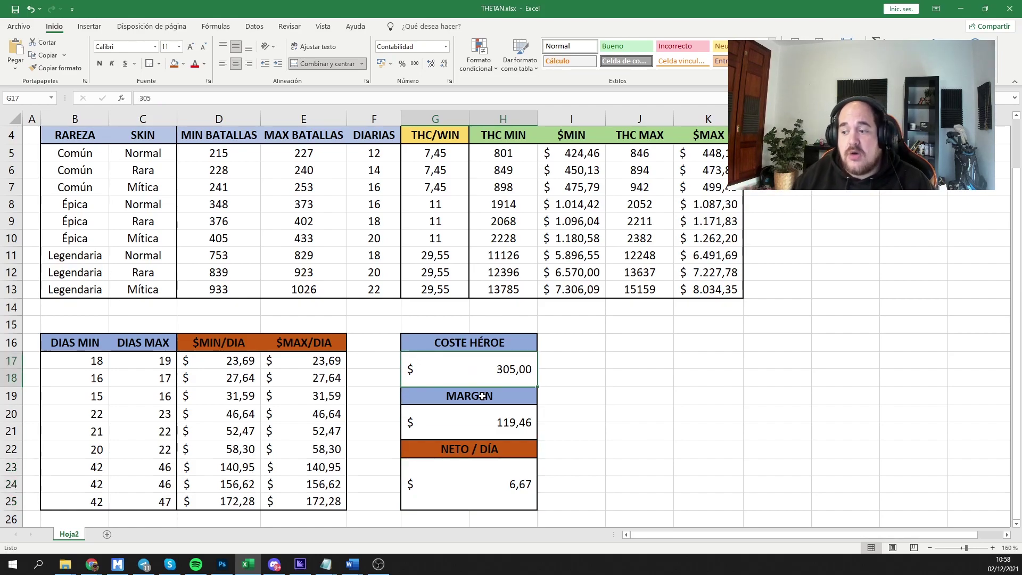
pyautogui.click(488, 420)
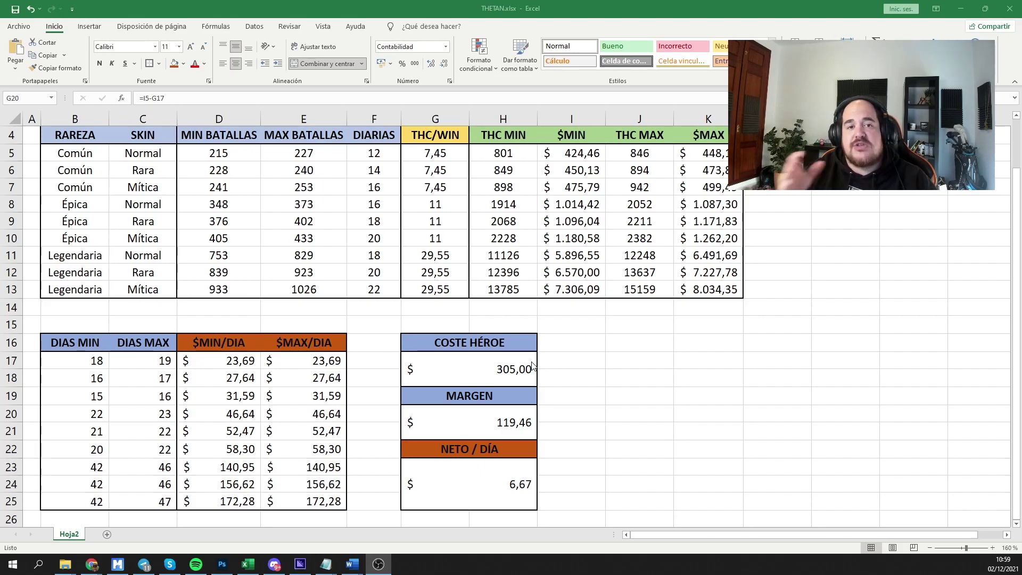
pyautogui.click(513, 373)
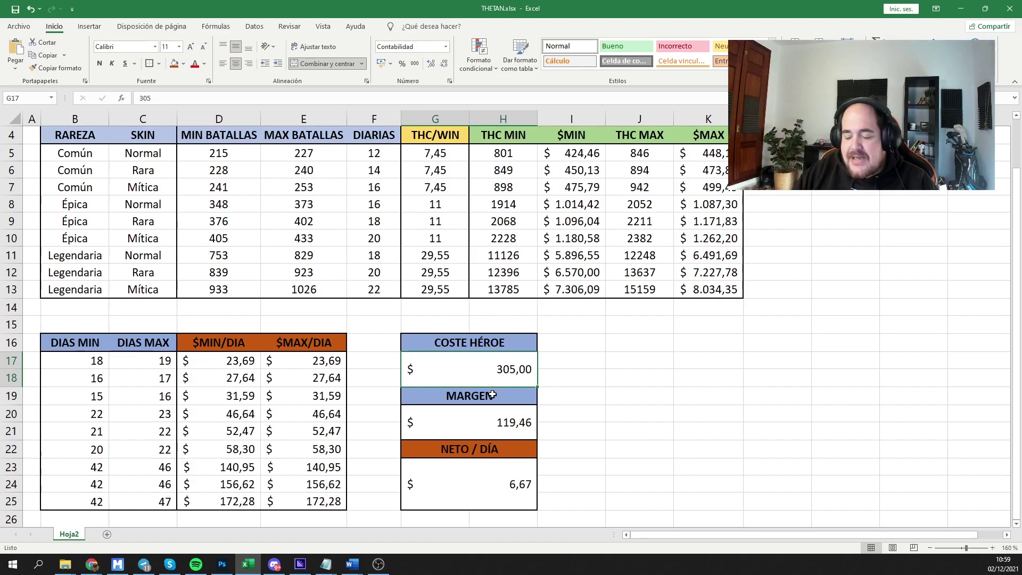
pyautogui.write('180')
pyautogui.press('Return')
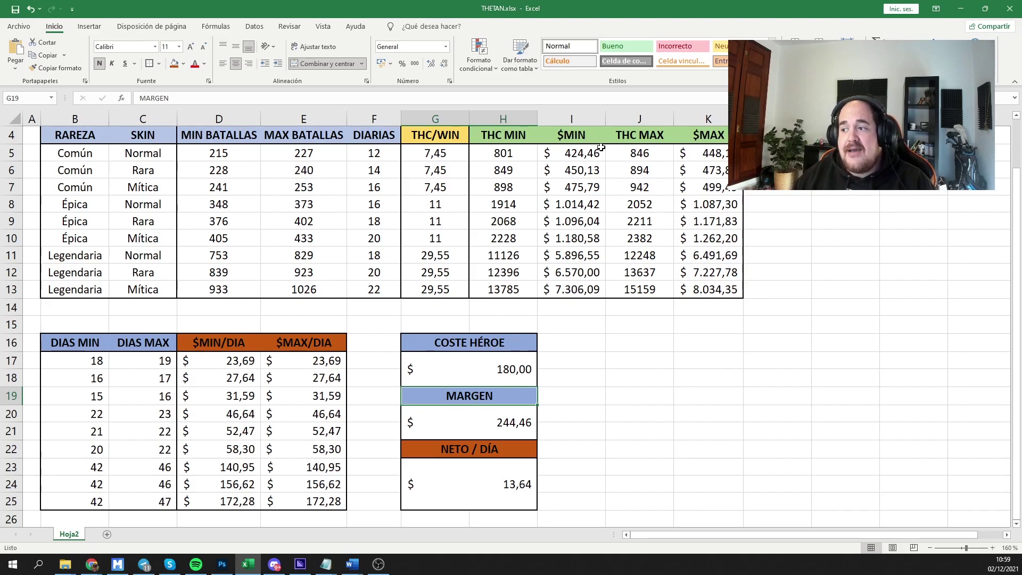
pyautogui.click(582, 154)
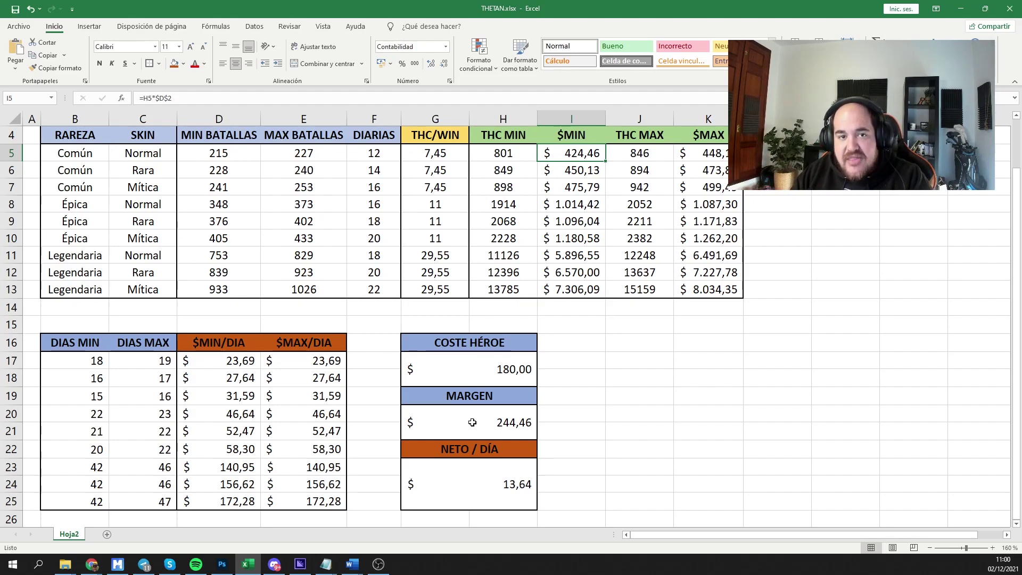
# Change the MARGEN formula to =I8-G17 so it uses the Épica Normal hero's $MIN earnings
pyautogui.click(472, 422)
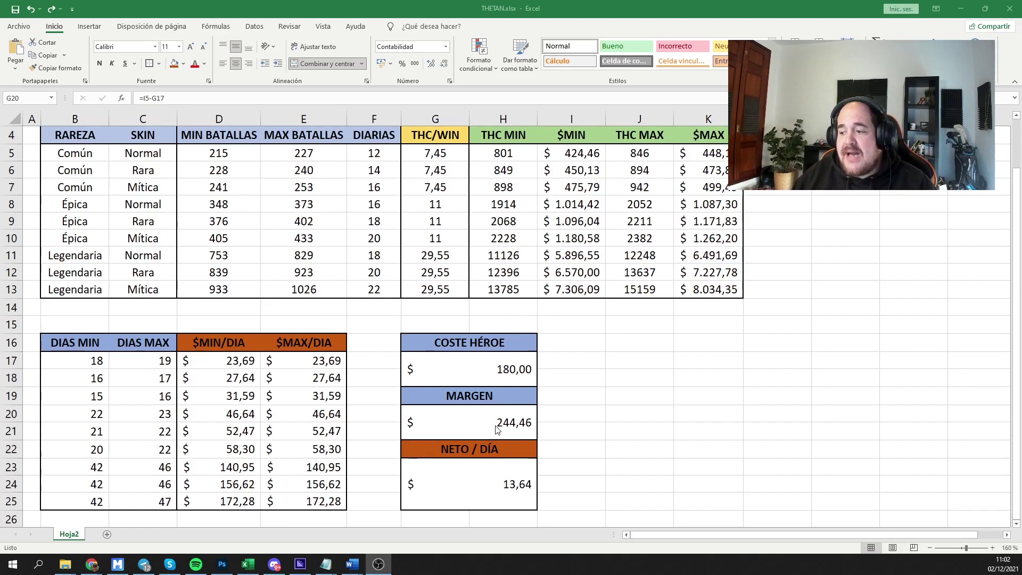
pyautogui.click(473, 418)
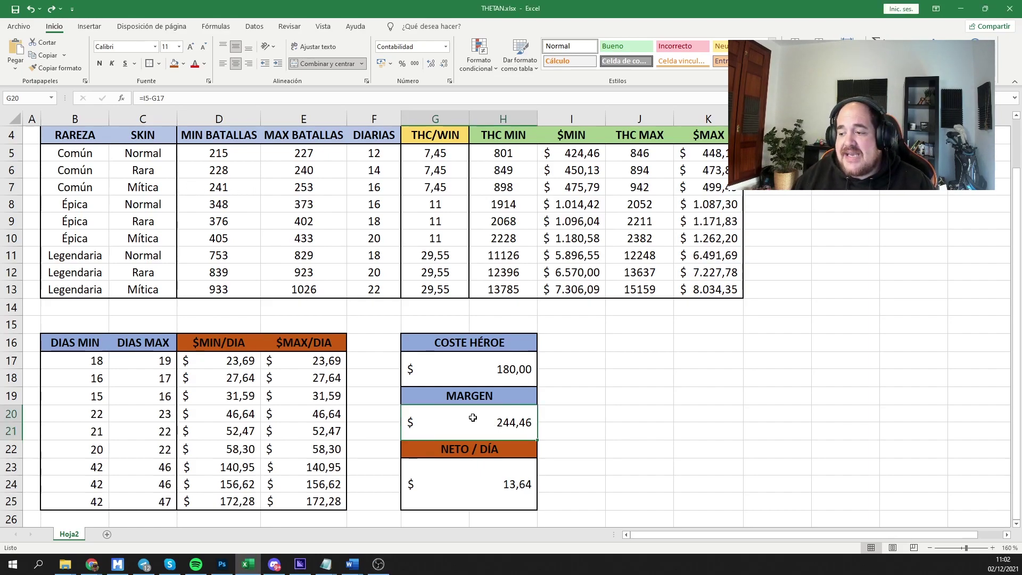
pyautogui.click(151, 99)
pyautogui.press('BackSpace')
pyautogui.write('8')
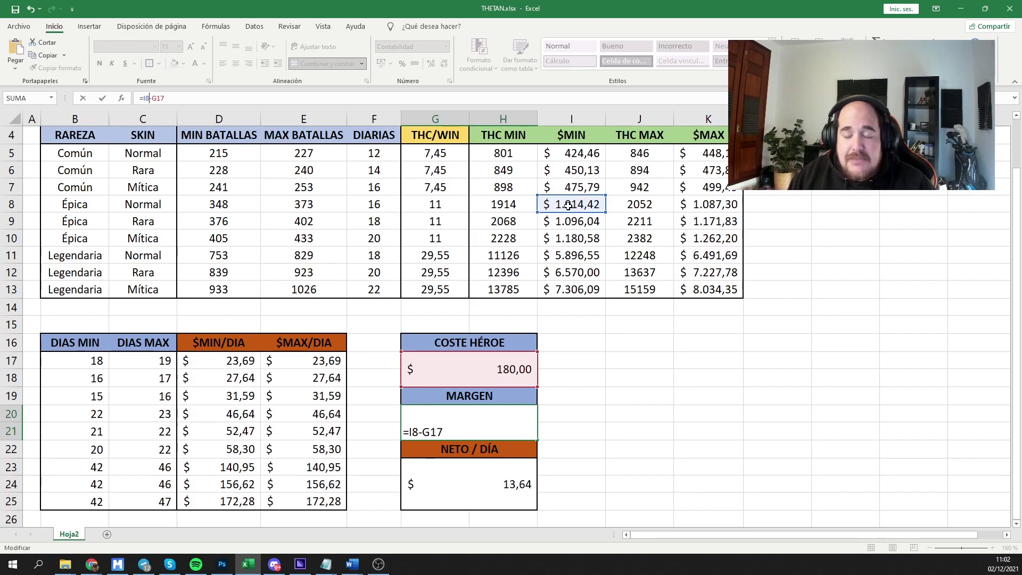
pyautogui.press('Return')
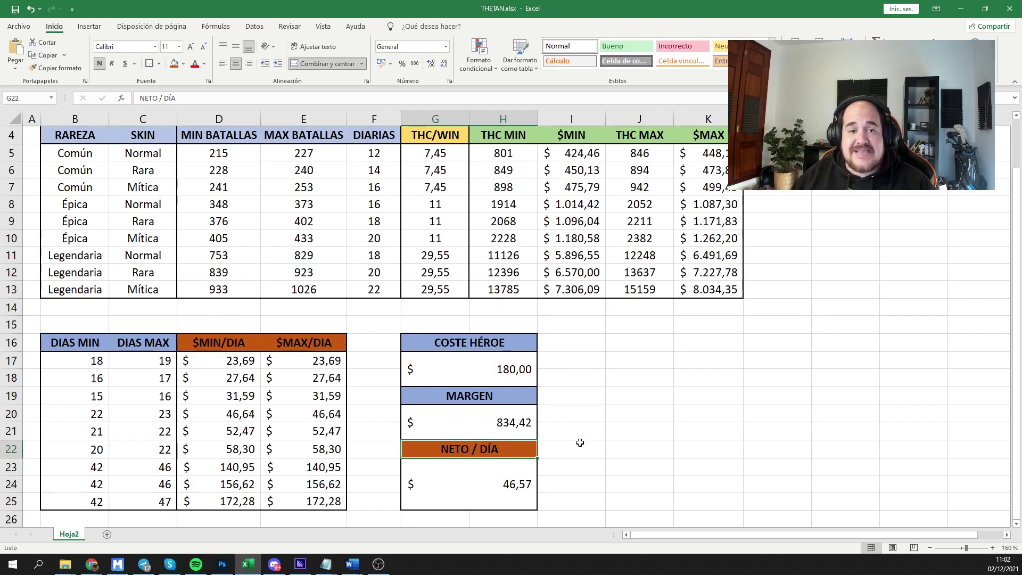
# Try COSTE HÉROE values of 360 and 320 for the Épica Normal hero
pyautogui.click(492, 368)
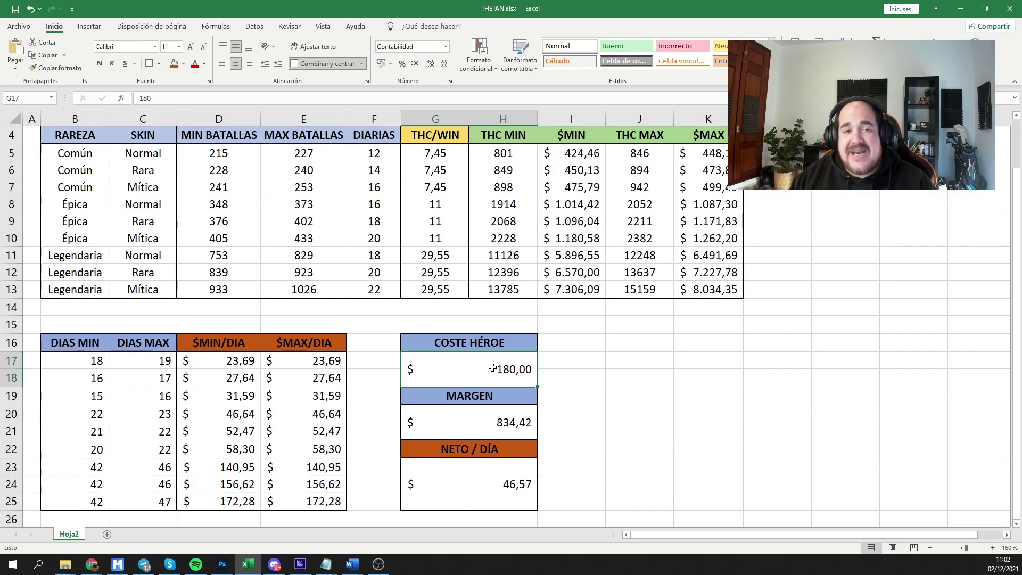
pyautogui.write('360')
pyautogui.press('Return')
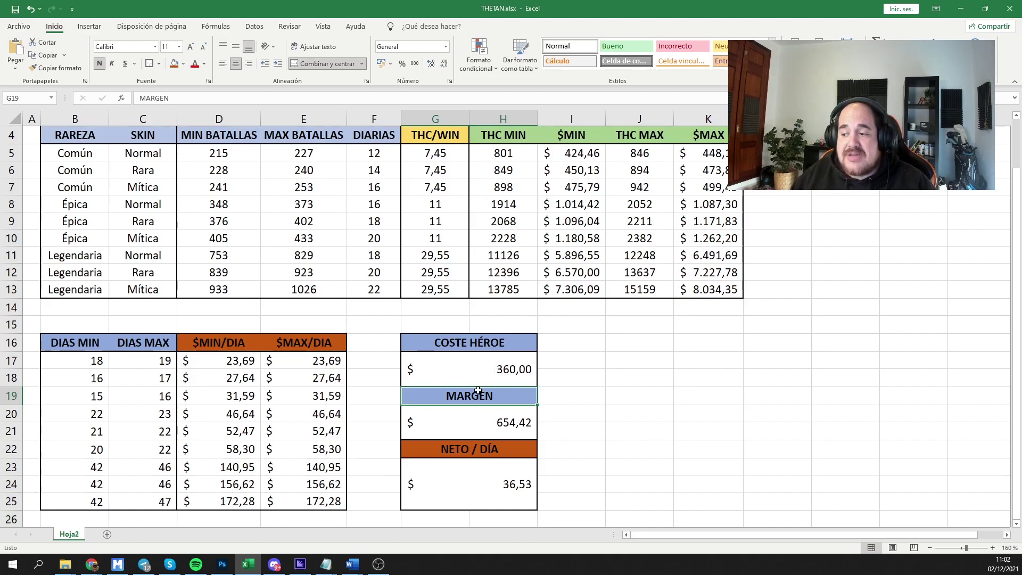
pyautogui.click(483, 369)
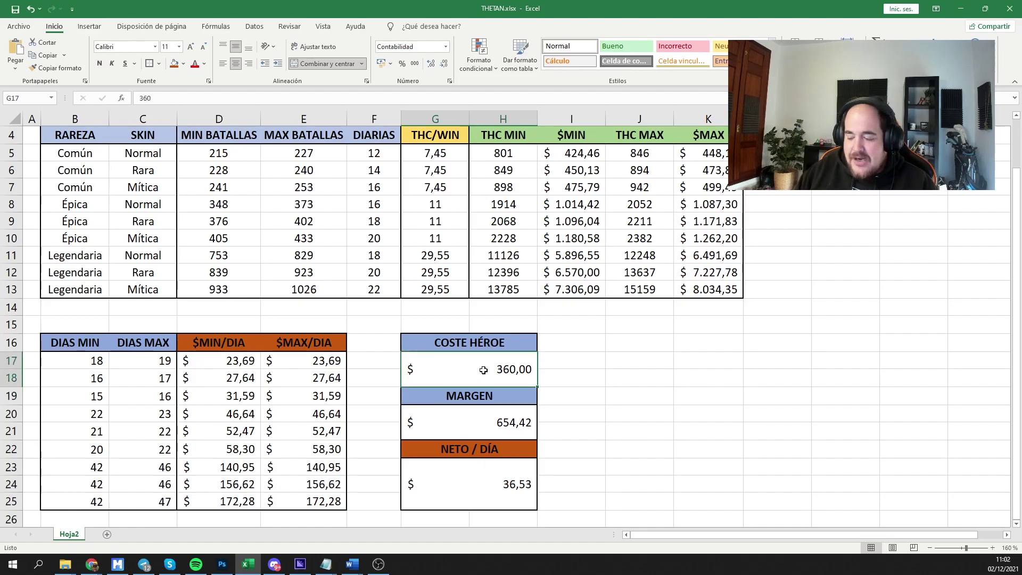
pyautogui.write('3')
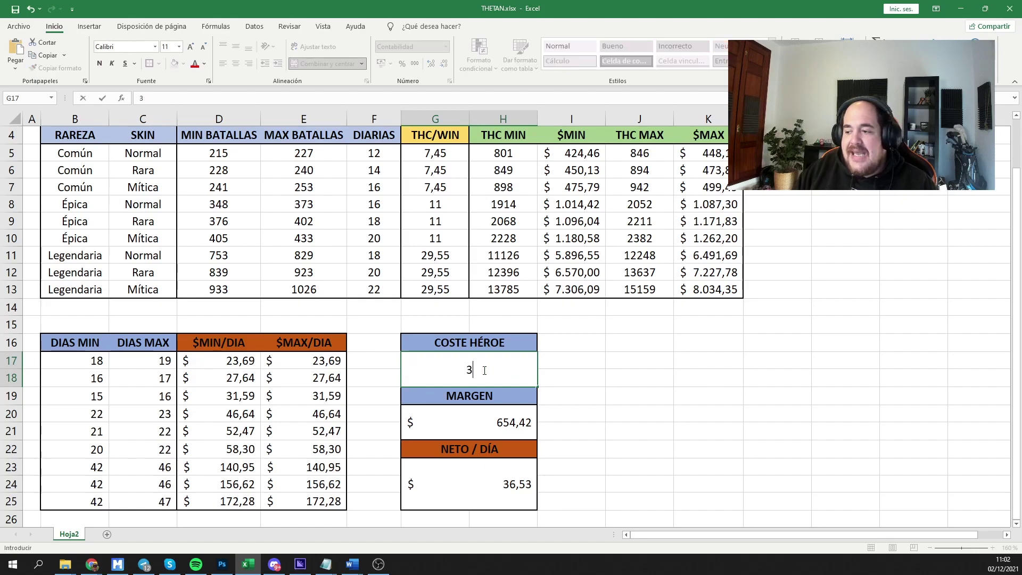
pyautogui.write('20')
pyautogui.press('Return')
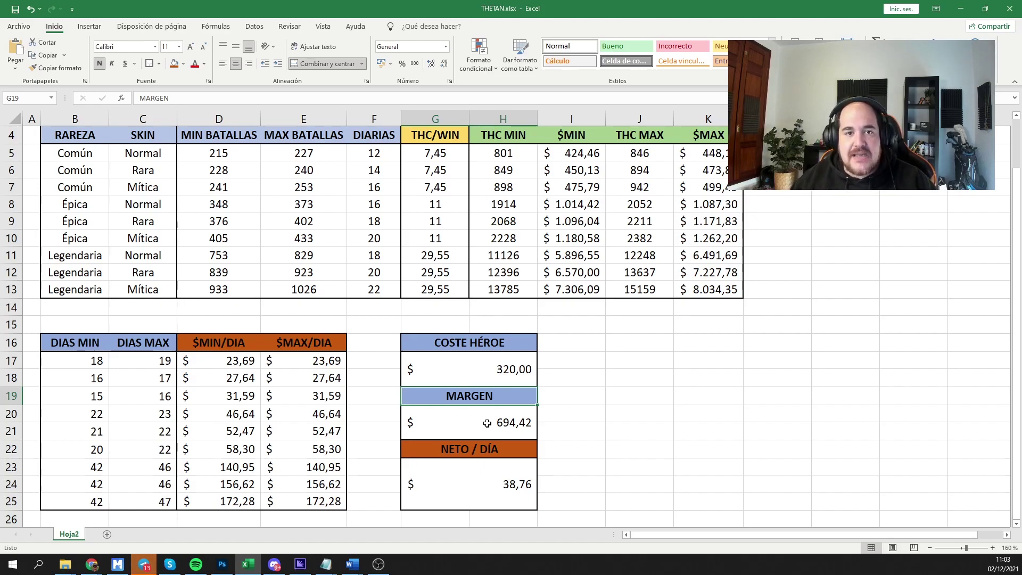
# Undo the last two COSTE HÉROE changes and the MARGEN formula edit
pyautogui.hotkey('ctrl', 'z')
pyautogui.hotkey('ctrl', 'z')
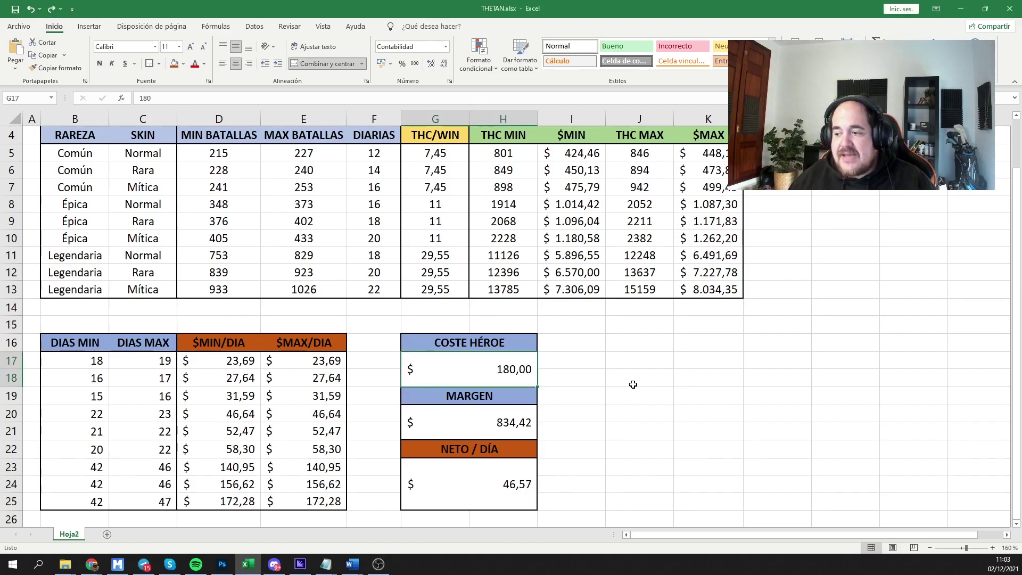
pyautogui.hotkey('ctrl', 'z')
pyautogui.click(493, 390)
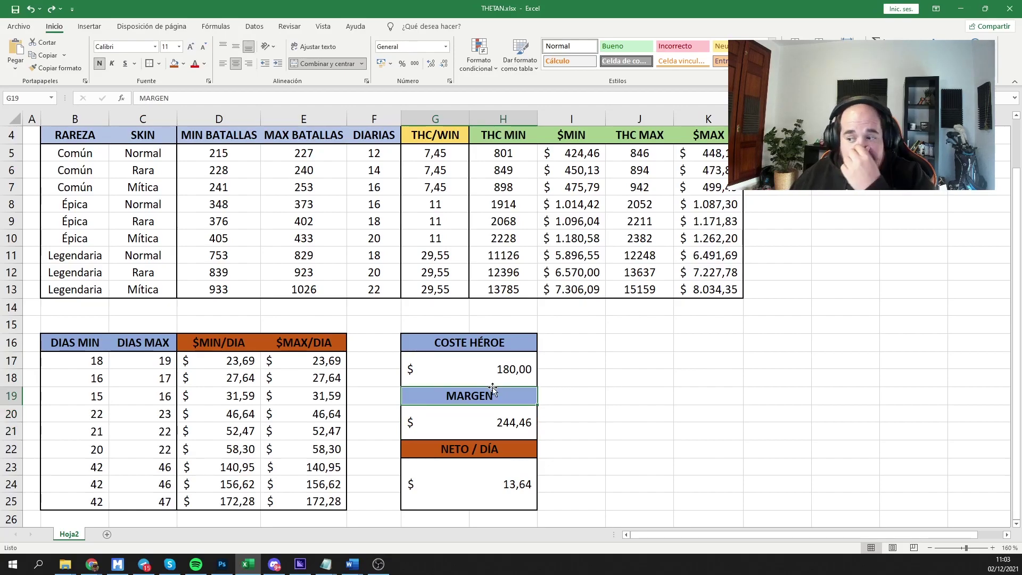
# Set the COSTE HÉROE value to 305
pyautogui.click(500, 373)
pyautogui.write('300')
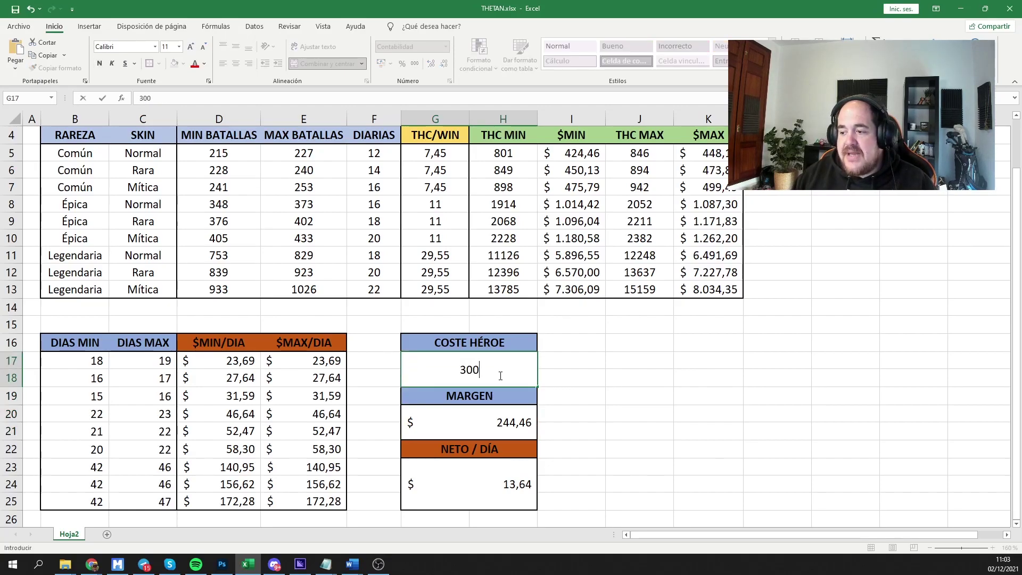
pyautogui.press('BackSpace')
pyautogui.write('5')
pyautogui.press('Return')
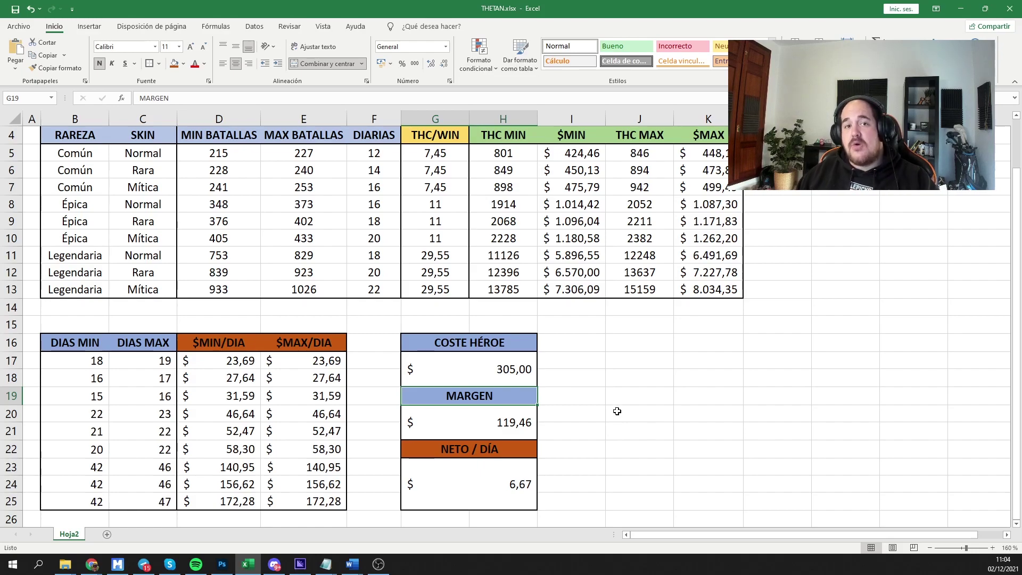
# Test lower COSTE HÉROE values of 180, 150 and 120 for the Común Normal hero
pyautogui.scroll(1, 616, 410)
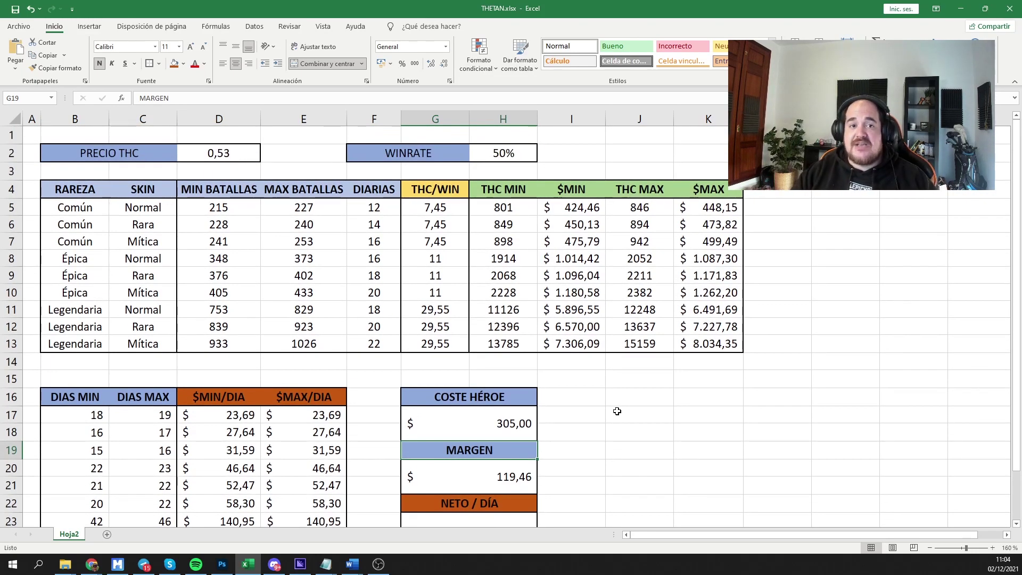
pyautogui.scroll(-3, 538, 420)
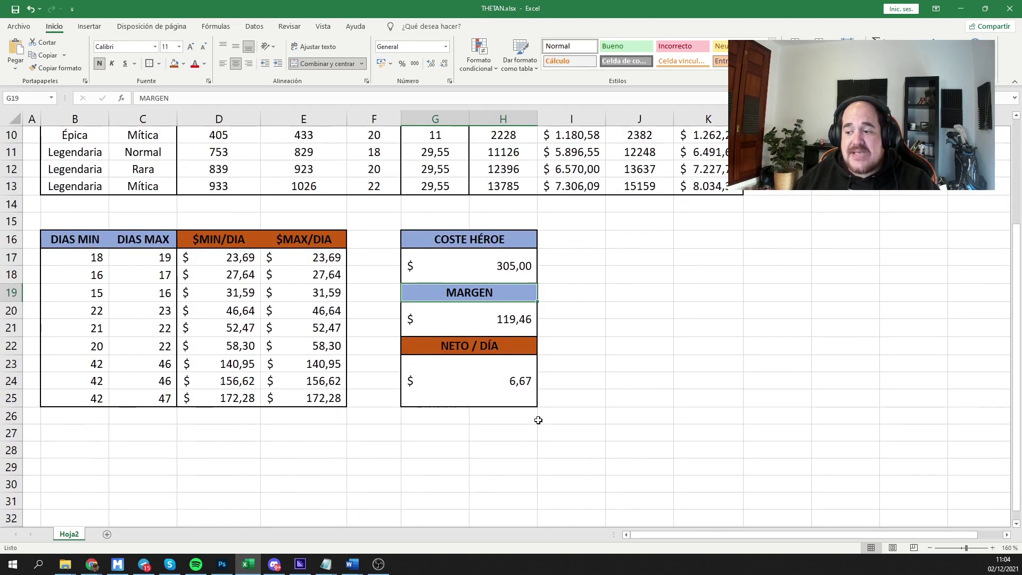
pyautogui.scroll(2, 538, 420)
pyautogui.click(498, 371)
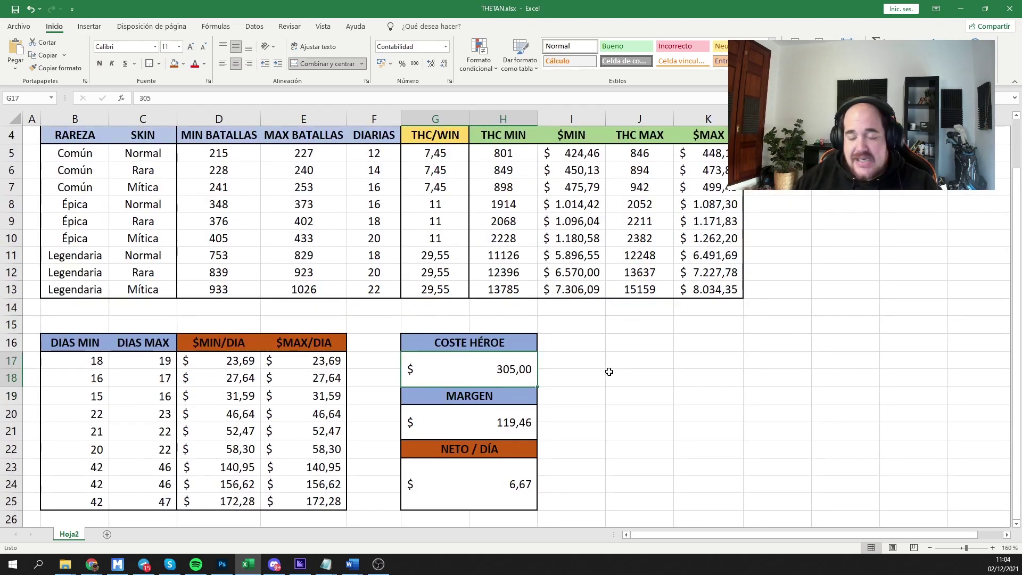
pyautogui.write('180')
pyautogui.press('Return')
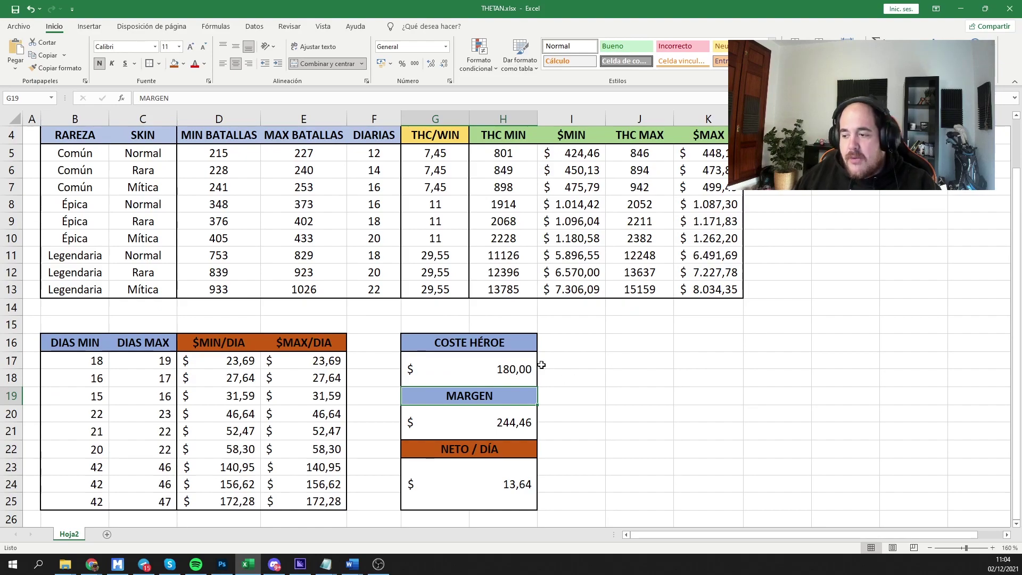
pyautogui.click(519, 369)
pyautogui.write('15')
pyautogui.click(517, 368)
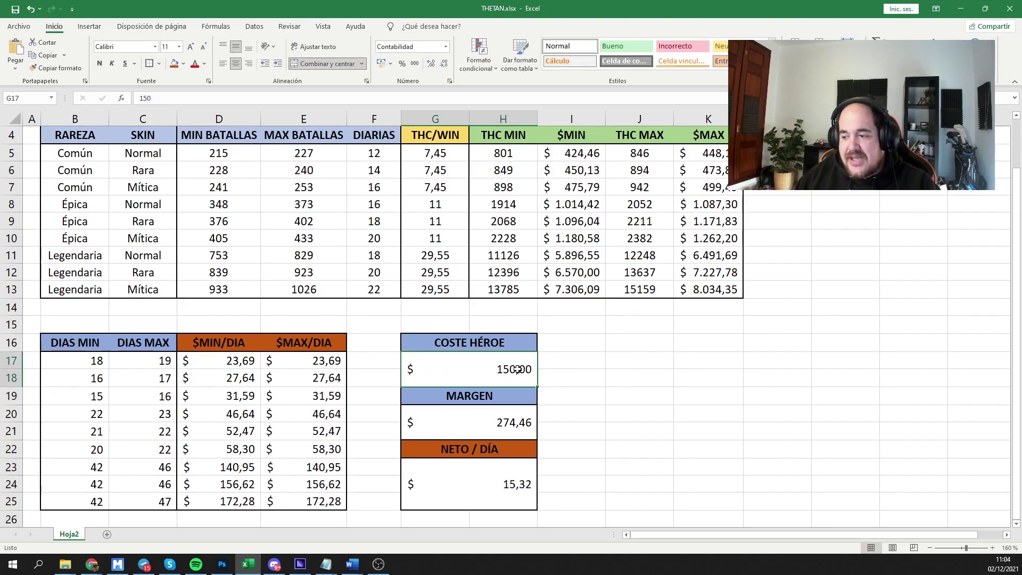
pyautogui.write('120')
pyautogui.press('Return')
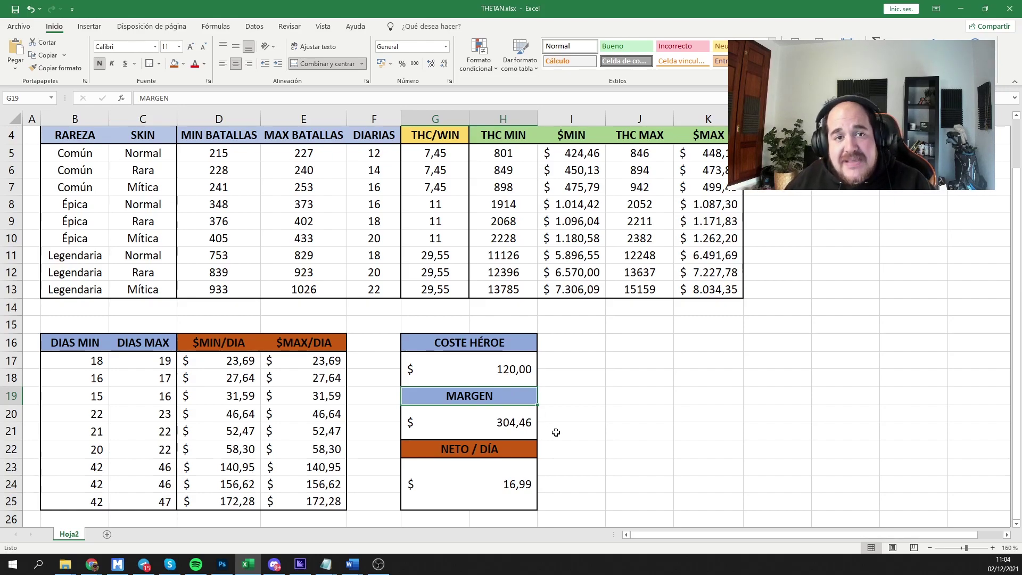
# Test PRECIO THC values of 0,45 and 0,4 with the current hero cost
pyautogui.scroll(1, 556, 432)
pyautogui.click(227, 160)
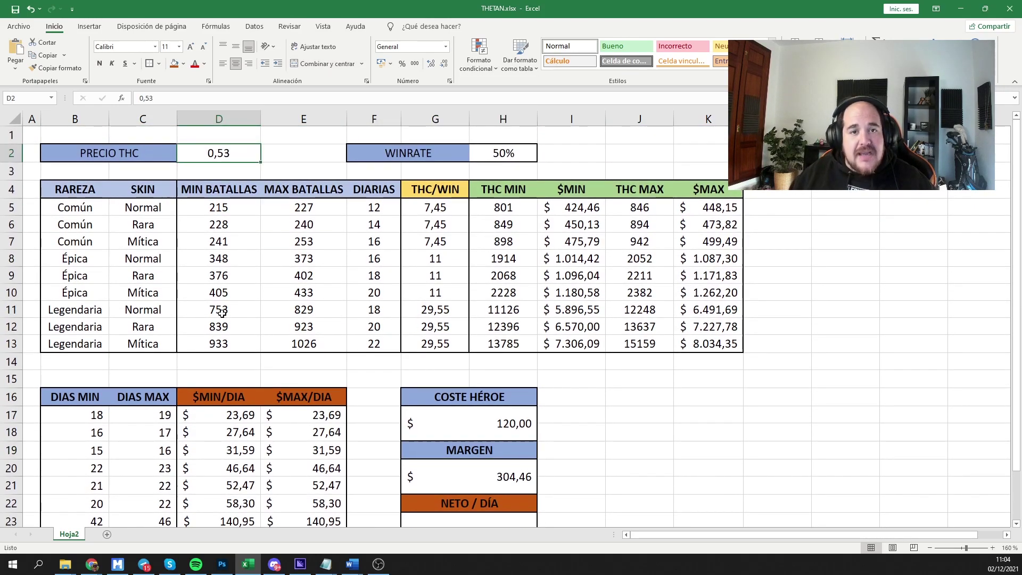
pyautogui.write('0,')
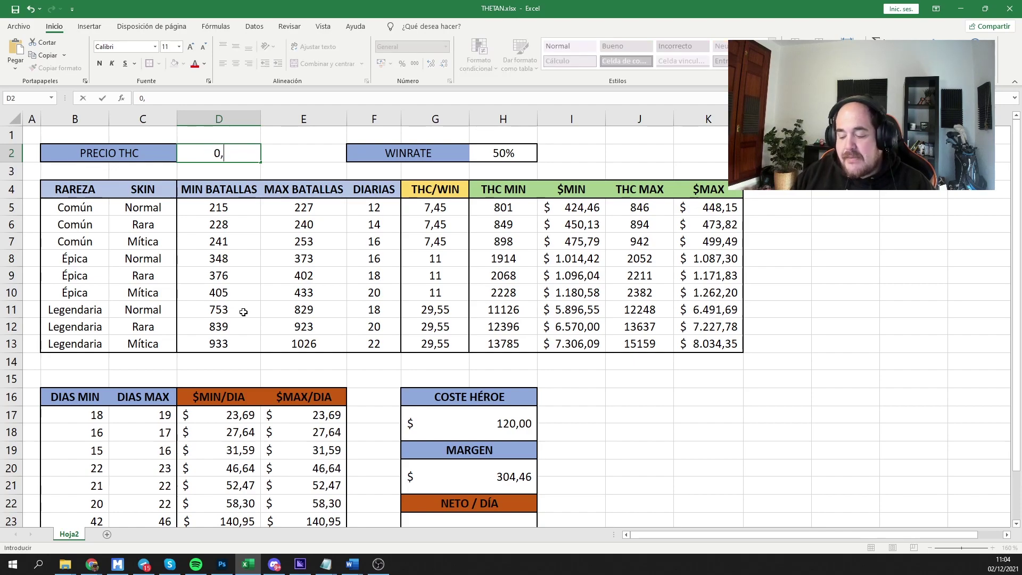
pyautogui.write('45')
pyautogui.press('Return')
pyautogui.click(226, 153)
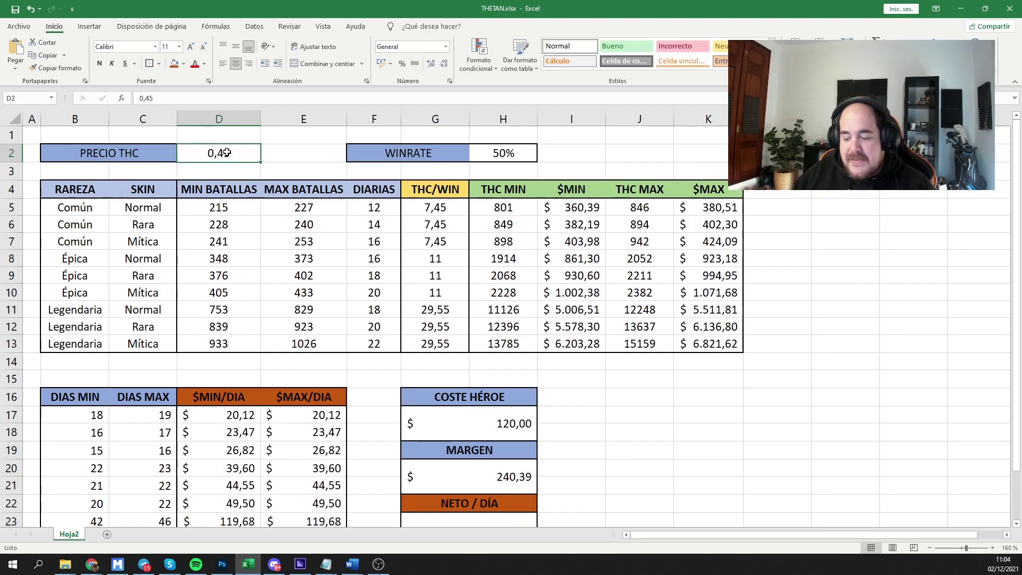
pyautogui.write('0,4')
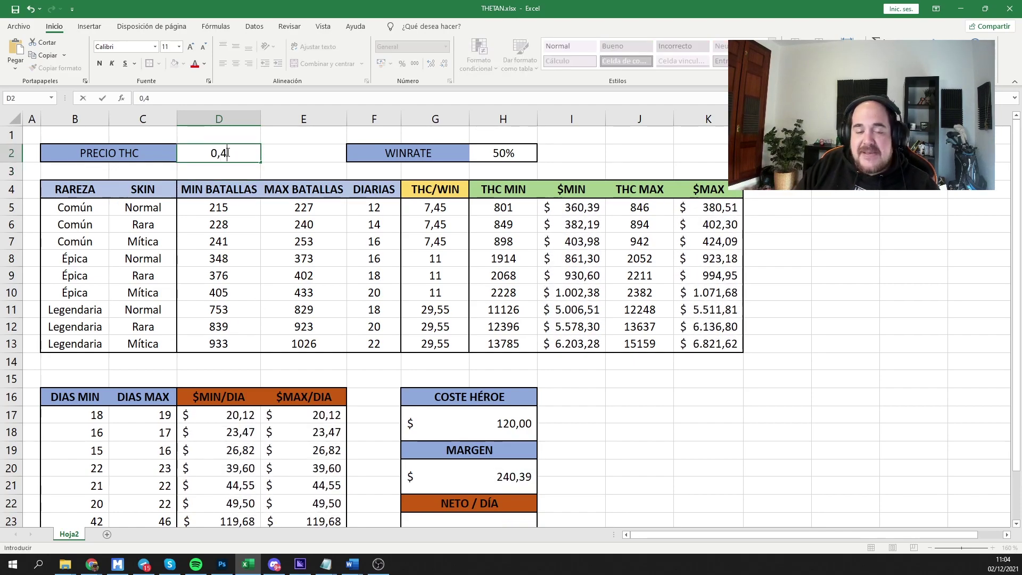
pyautogui.press('Return')
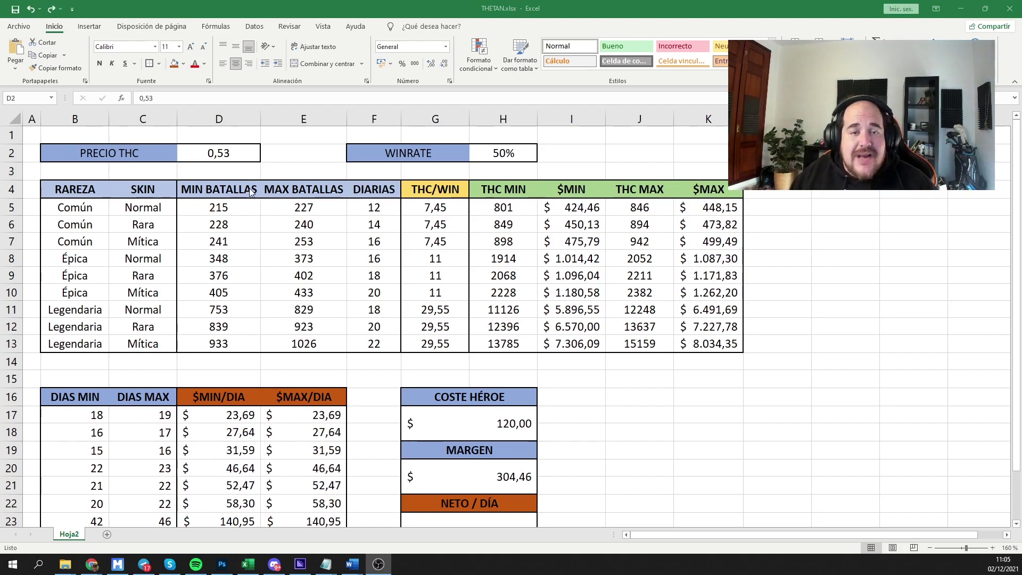
# Return the COSTE HÉROE value to 305
pyautogui.click(511, 424)
pyautogui.write('305')
pyautogui.press('Return')
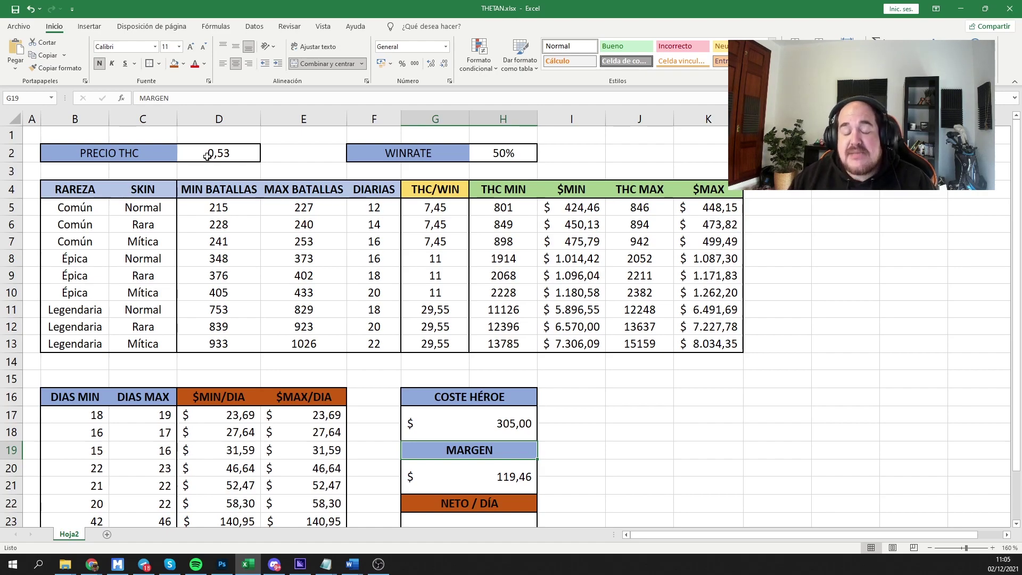
# Set the COSTE HÉROE value to 200
pyautogui.click(485, 416)
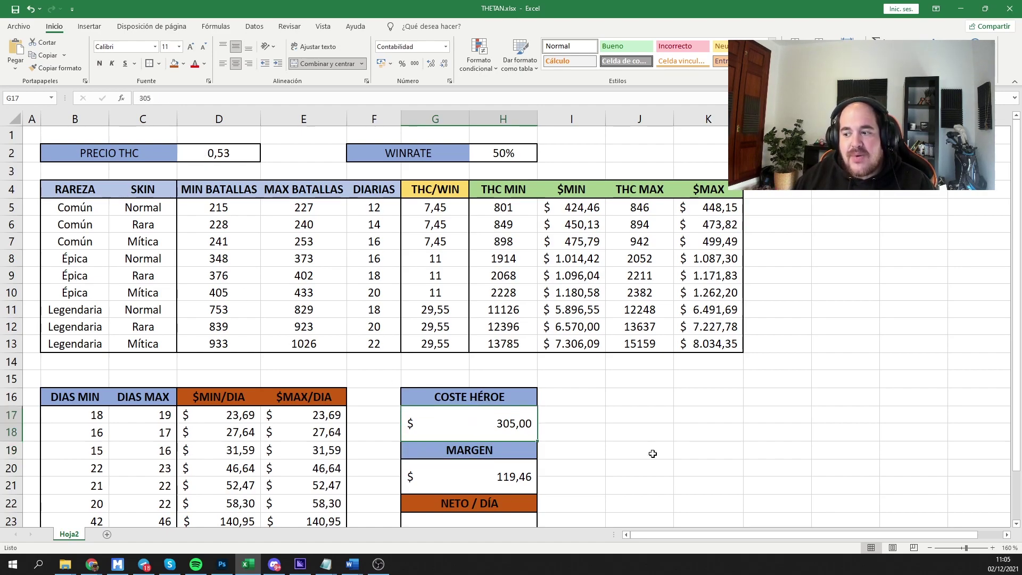
pyautogui.scroll(-1, 462, 422)
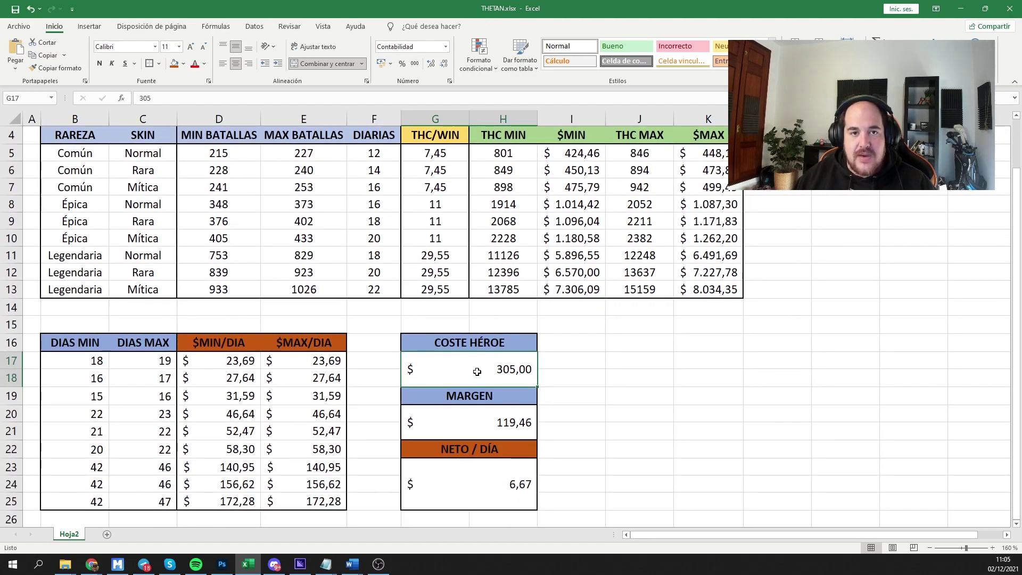
pyautogui.write('200')
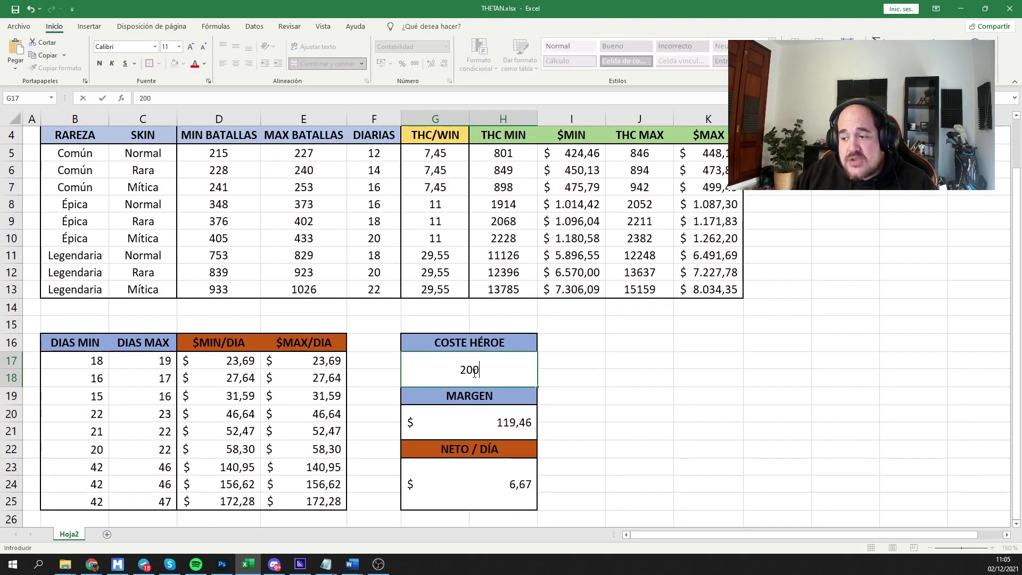
pyautogui.press('Return')
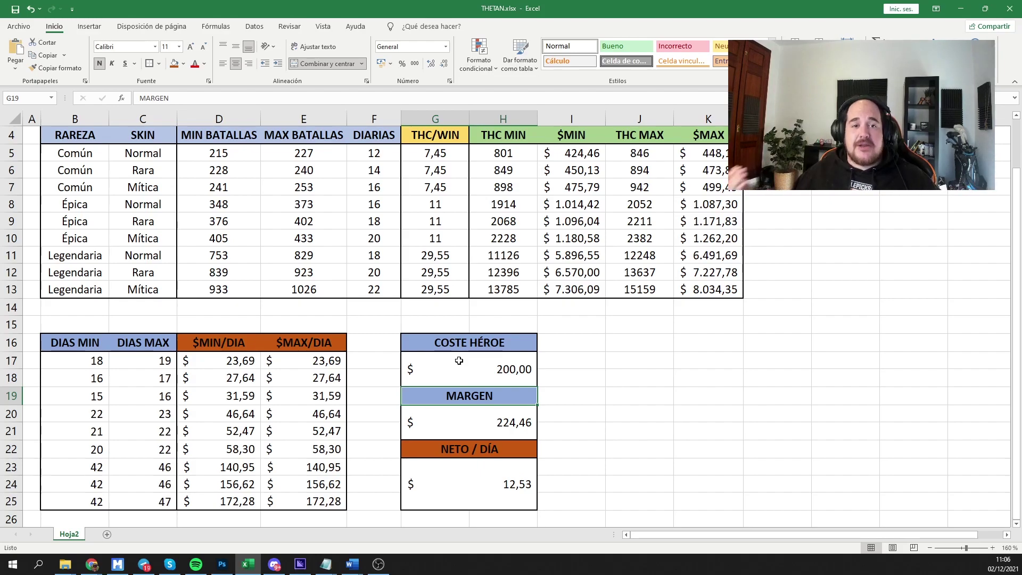
pyautogui.hotkey('alt', 'Tab')
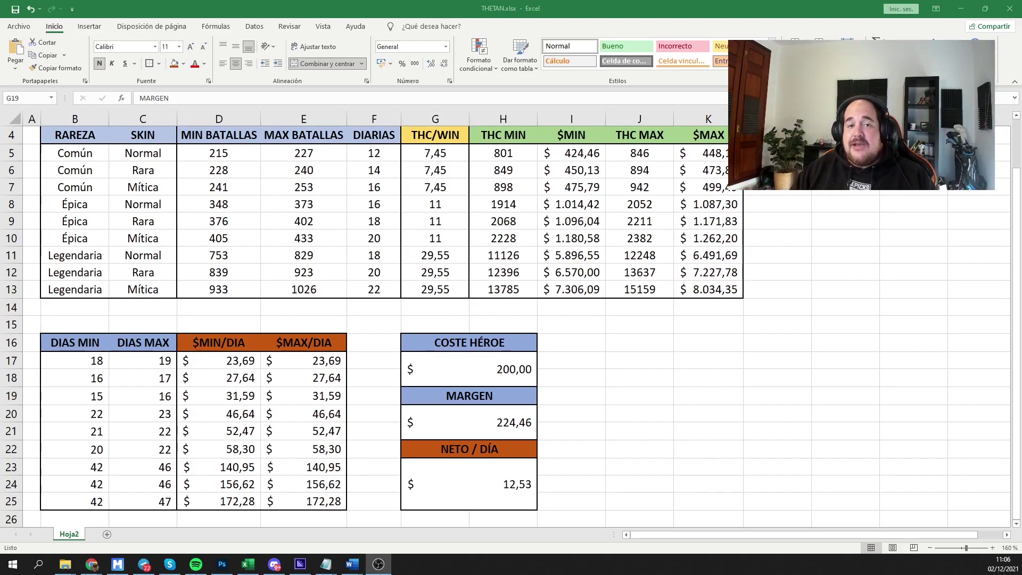